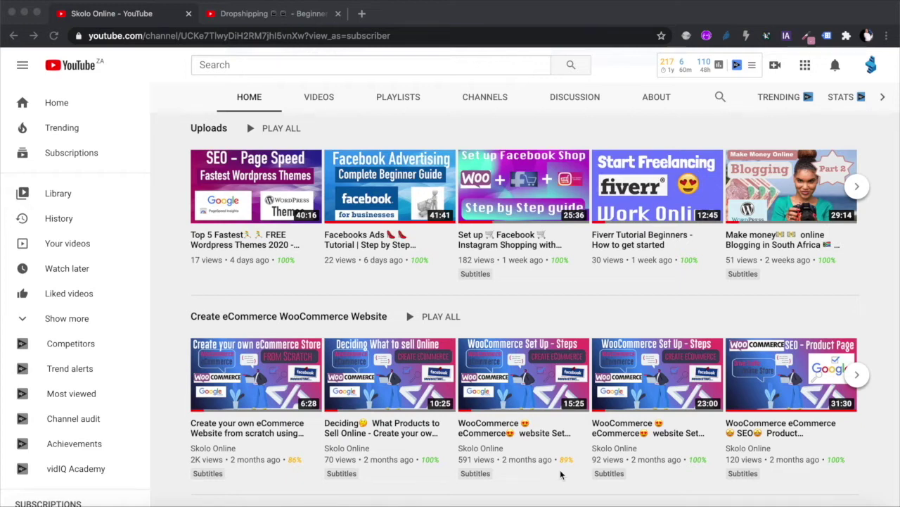
Switch to the Dropshipping beginner tutorial video and scroll below the player.
scroll(561, 475, "up", 10)
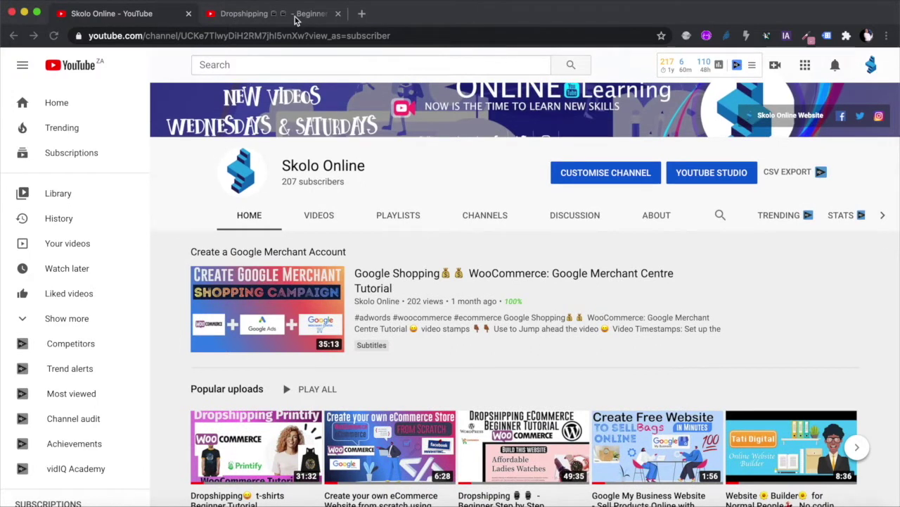
left_click(296, 17)
scroll(424, 294, "down", 1)
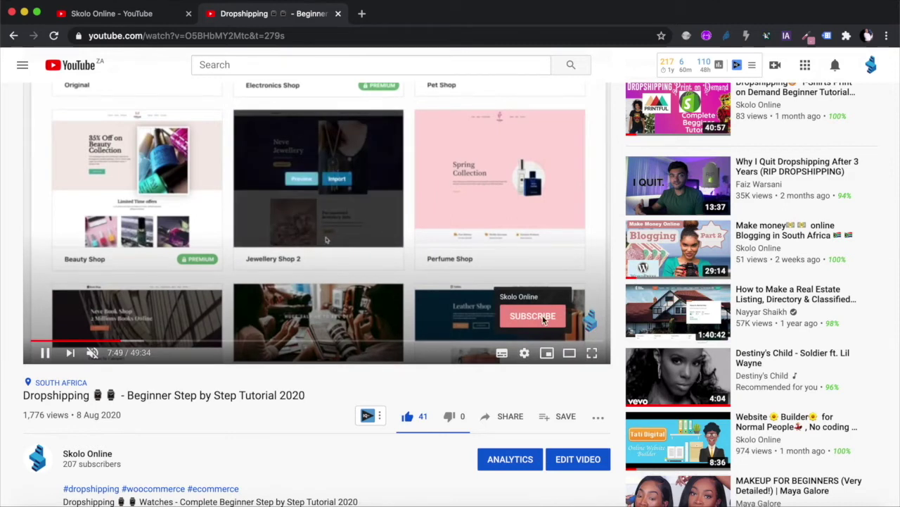
scroll(394, 395, "down", 2)
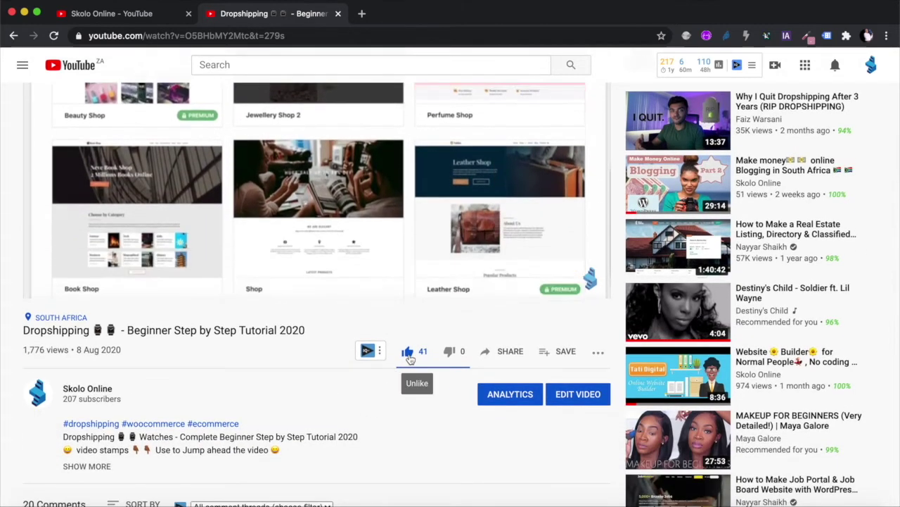
scroll(375, 407, "down", 4)
scroll(375, 407, "down", 2)
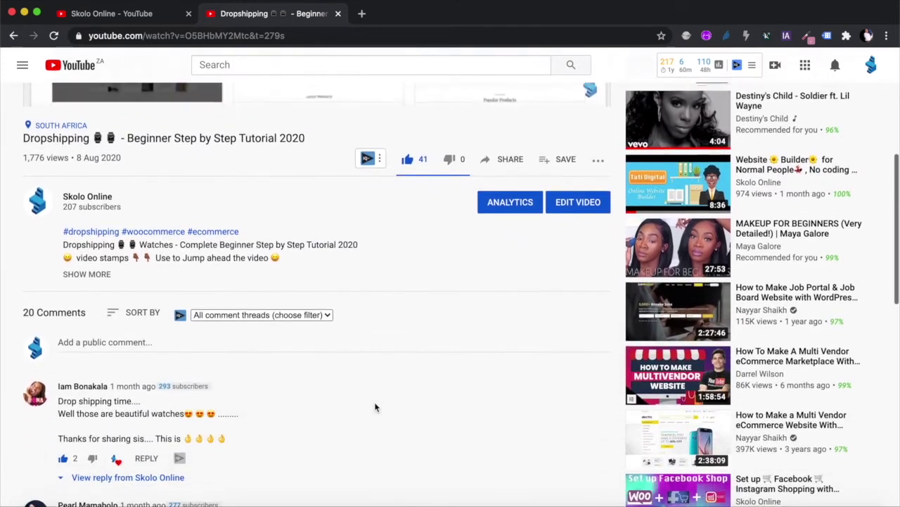
scroll(291, 387, "up", 6)
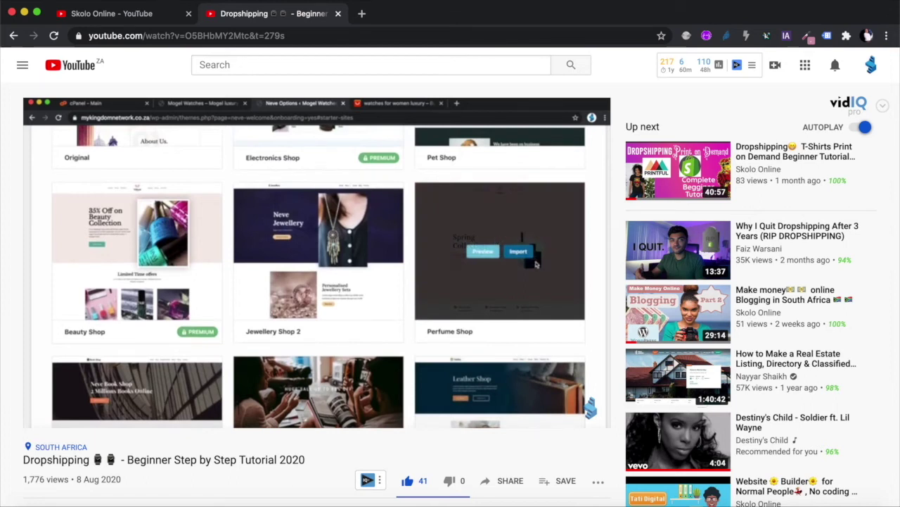
scroll(291, 388, "down", 3)
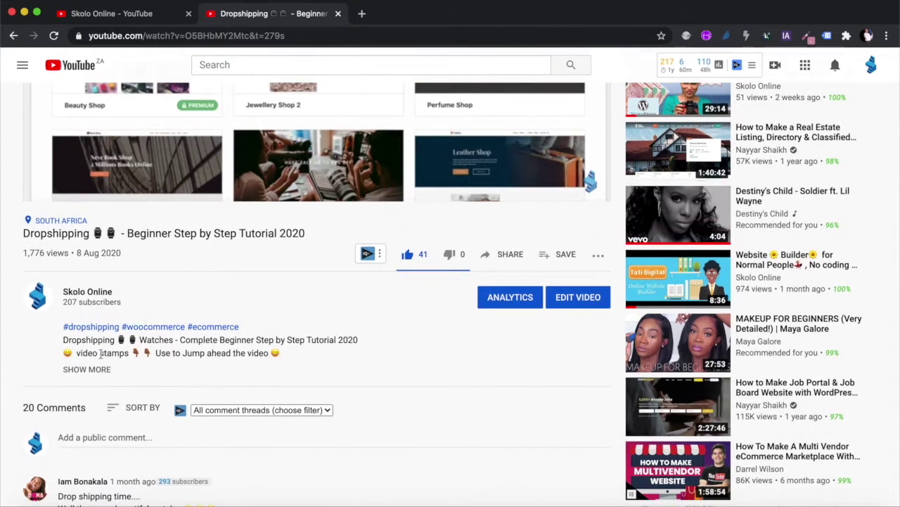
Expand the video description and browse its timestamps and links.
left_click(96, 370)
scroll(131, 432, "down", 1)
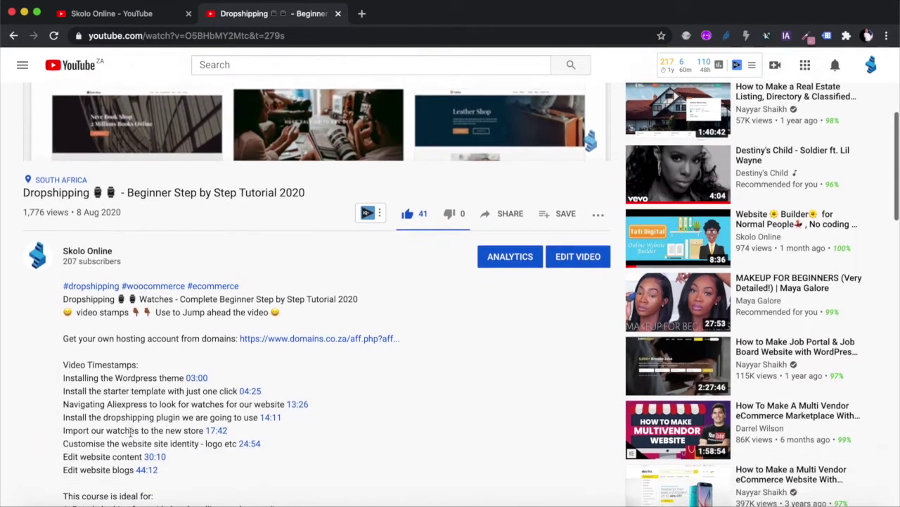
scroll(131, 432, "down", 2)
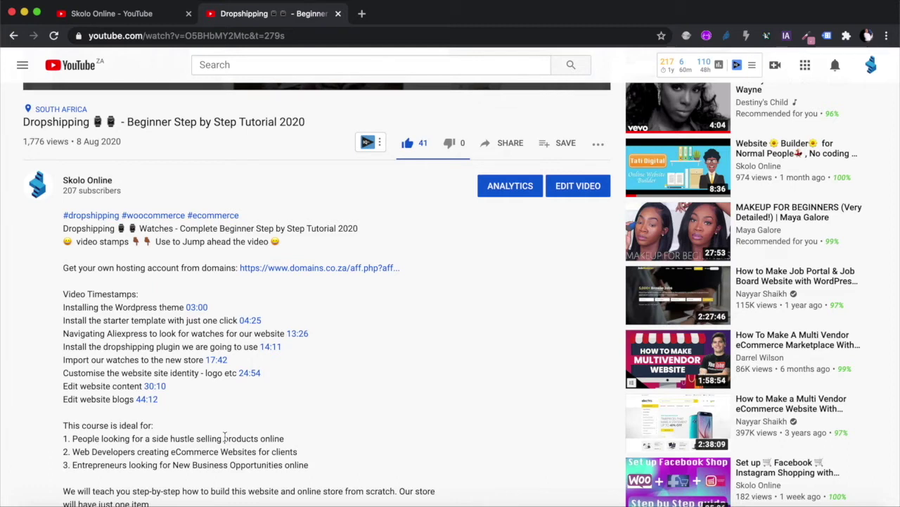
scroll(226, 400, "down", 3)
scroll(227, 400, "down", 5)
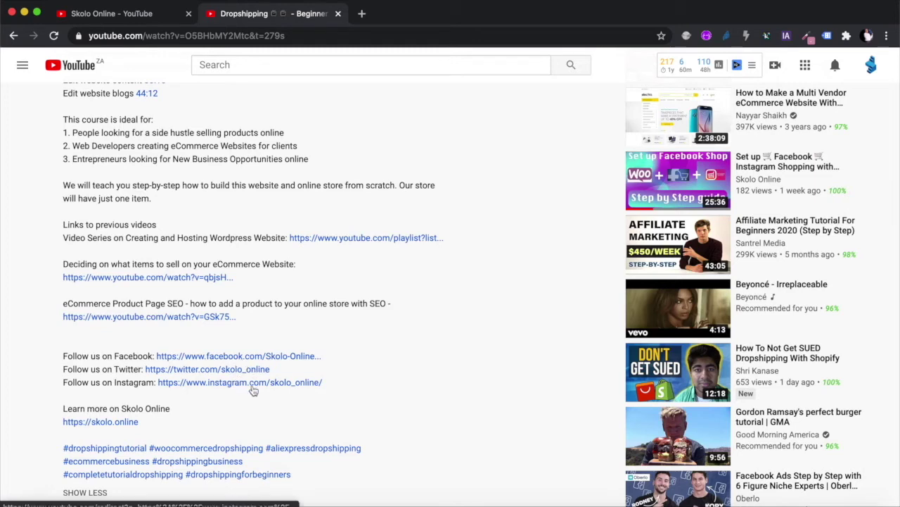
scroll(323, 317, "up", 10)
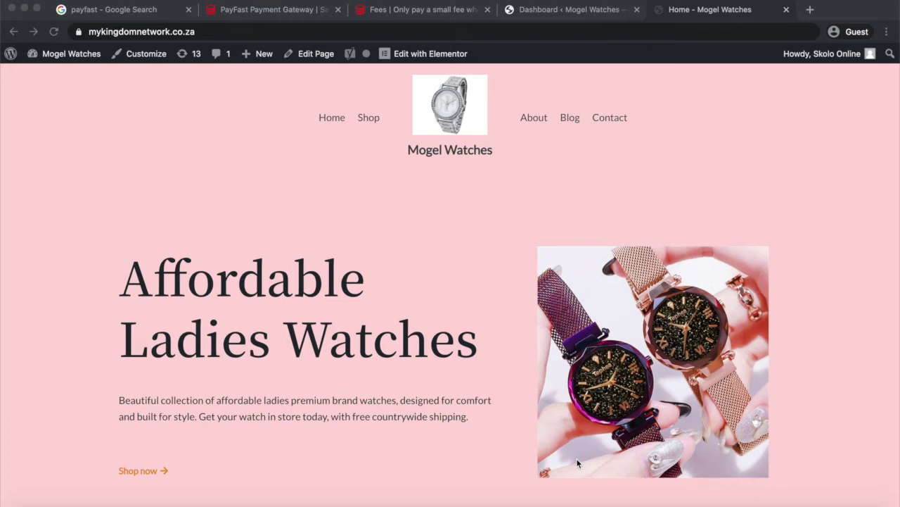
scroll(578, 462, "down", 5)
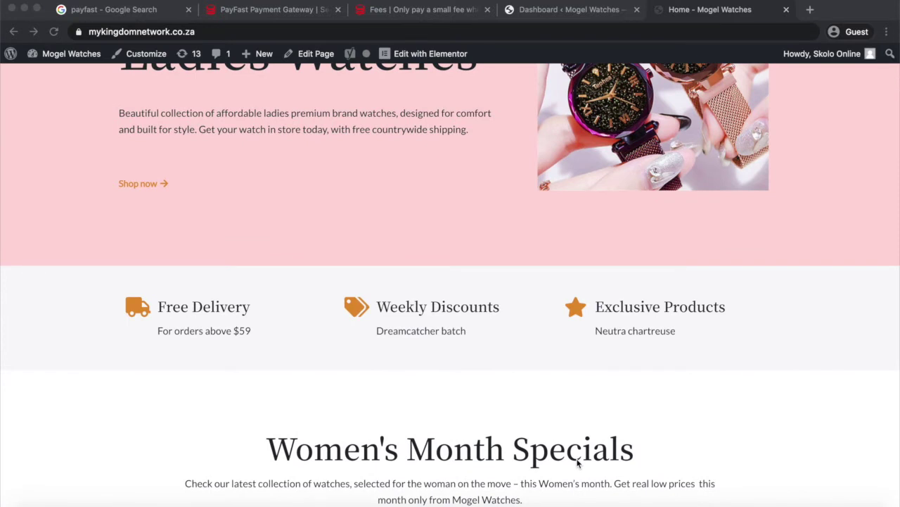
scroll(577, 462, "down", 7)
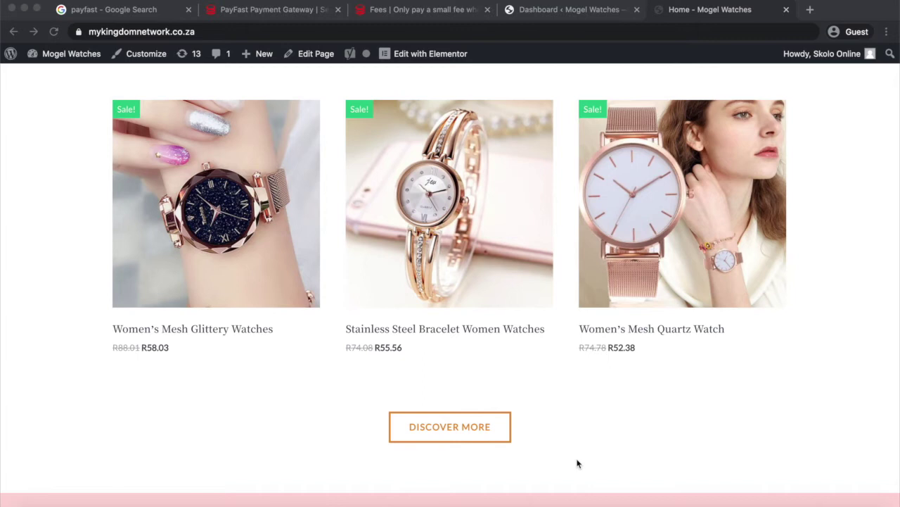
scroll(577, 462, "up", 15)
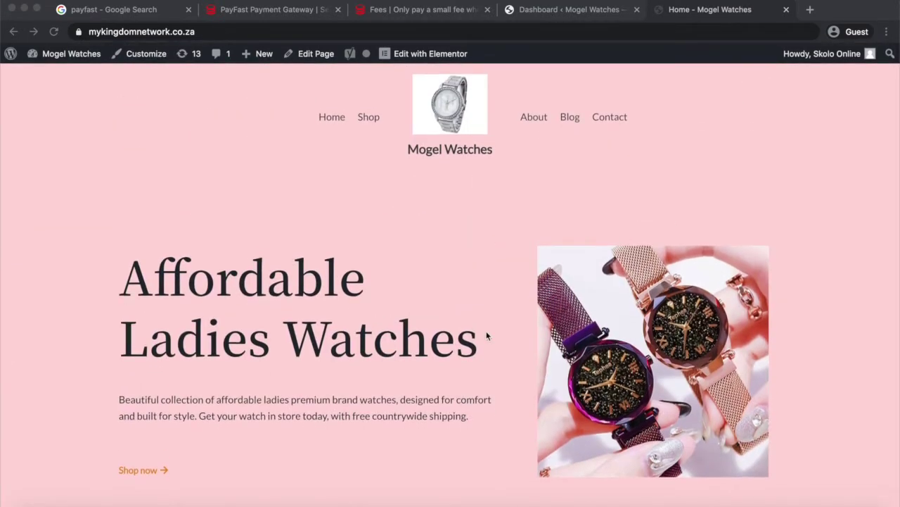
scroll(486, 333, "down", 20)
scroll(486, 331, "down", 5)
scroll(486, 331, "up", 20)
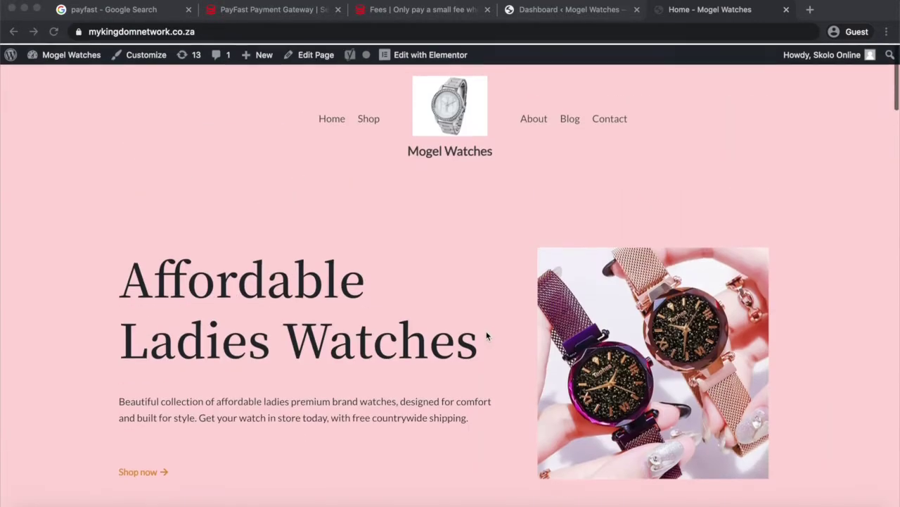
scroll(633, 341, "down", 3)
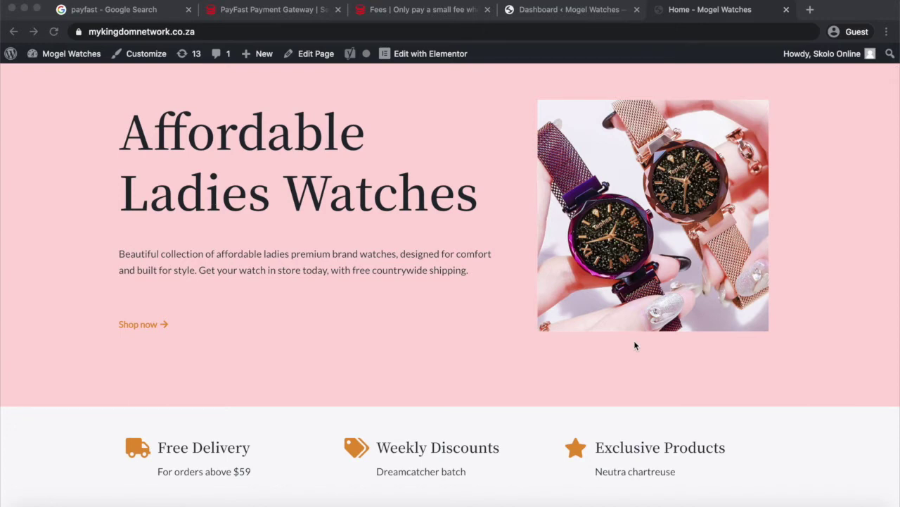
left_click(208, 31)
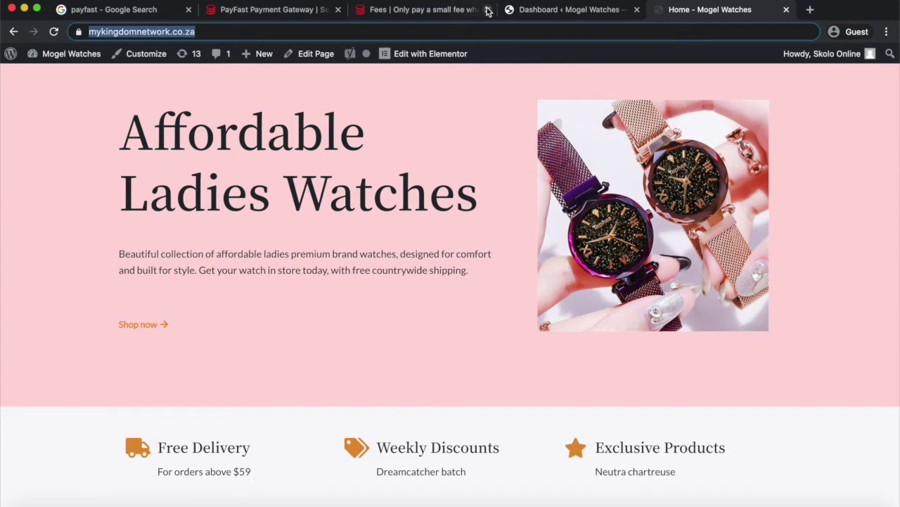
From the WordPress dashboard, open WooCommerce Settings to view the General store address and selling options.
left_click(556, 10)
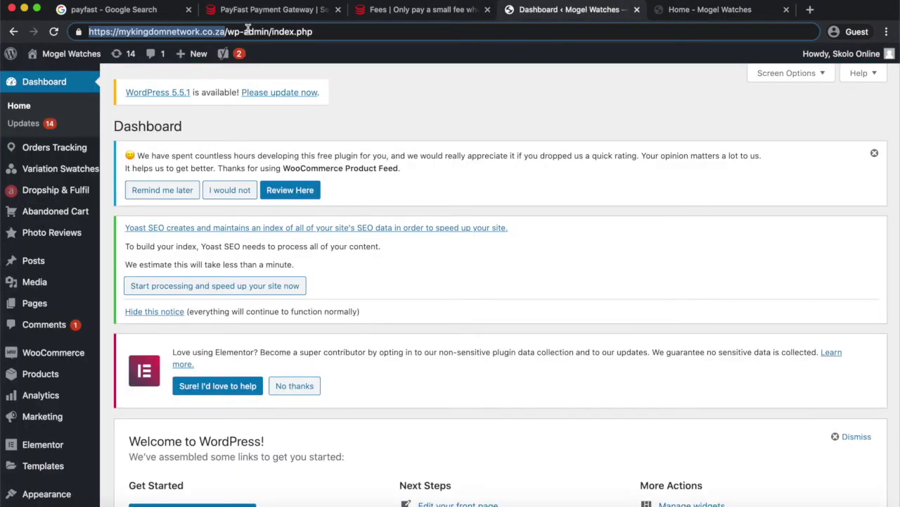
left_click(369, 94)
scroll(369, 97, "down", 5)
scroll(369, 94, "down", 8)
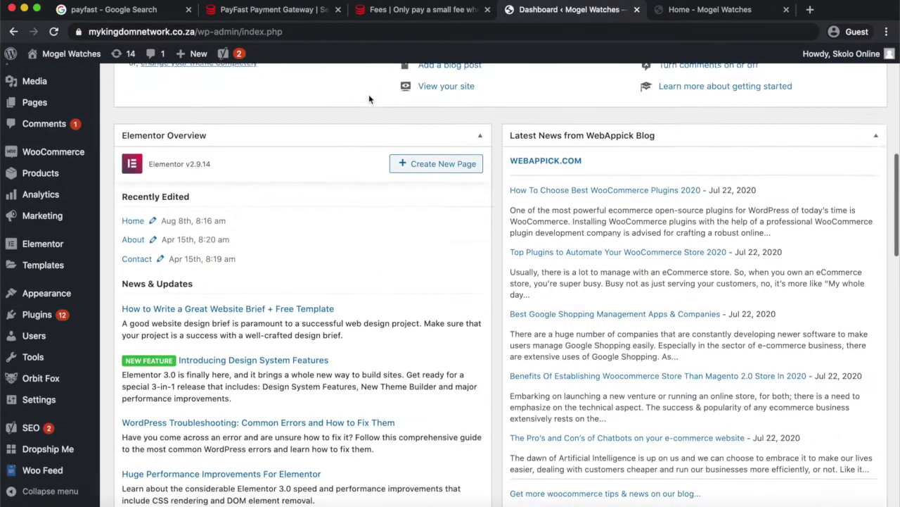
scroll(368, 95, "up", 12)
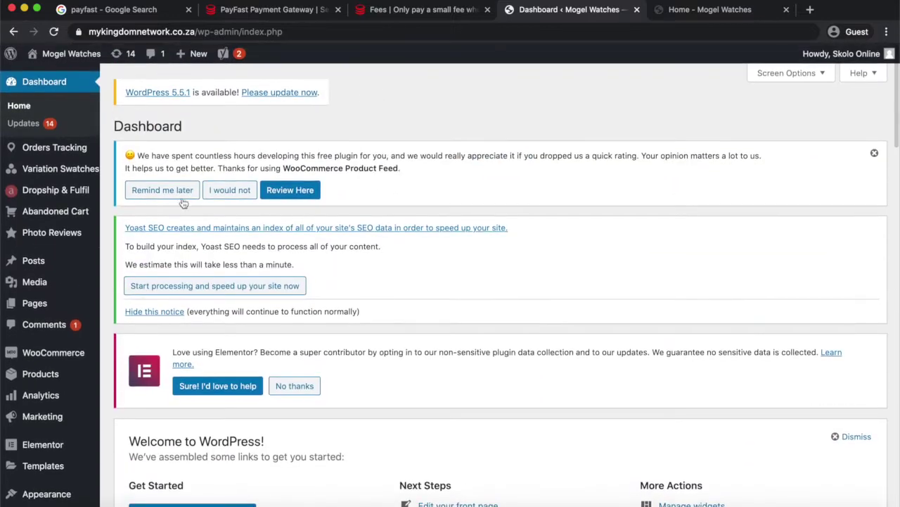
mouse_move(48, 357)
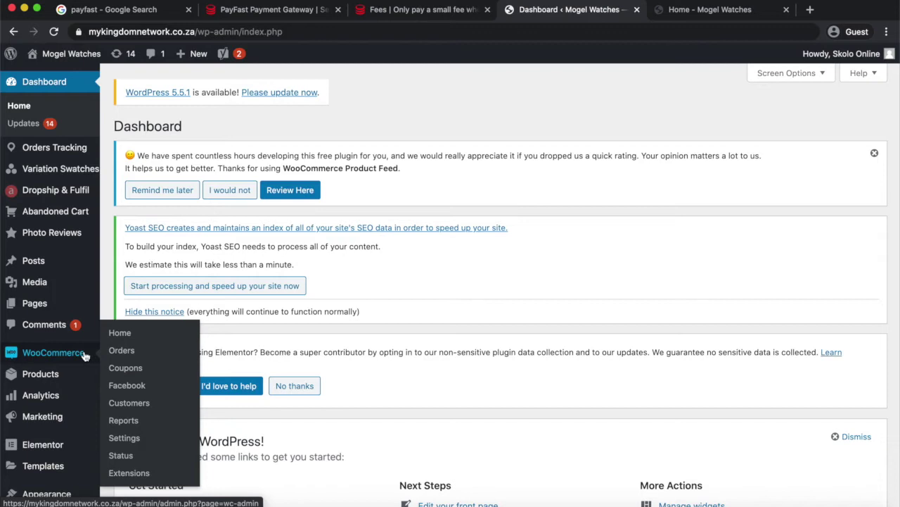
left_click(125, 437)
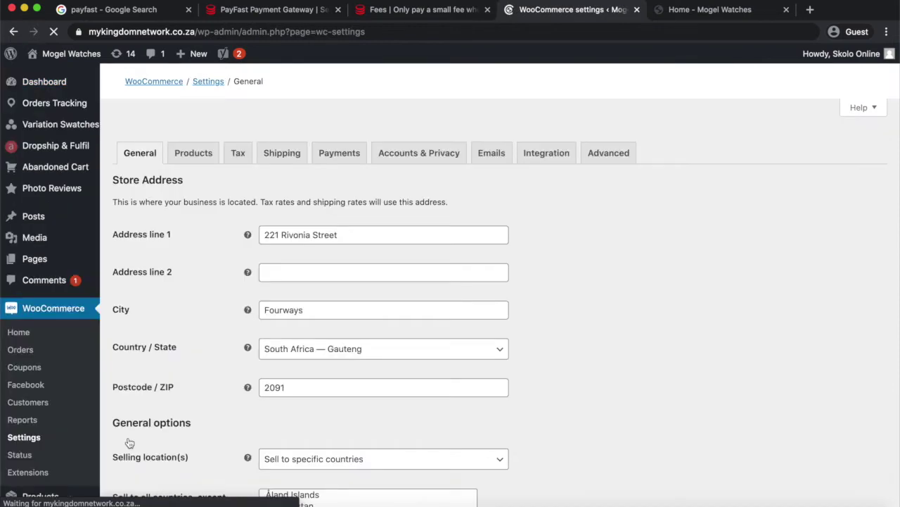
scroll(309, 348, "down", 4)
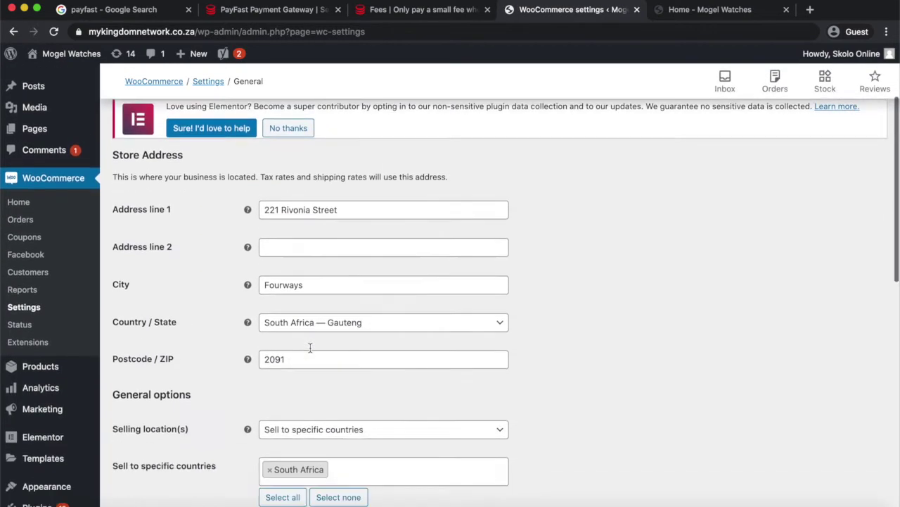
scroll(354, 258, "up", 4)
scroll(354, 260, "up", 1)
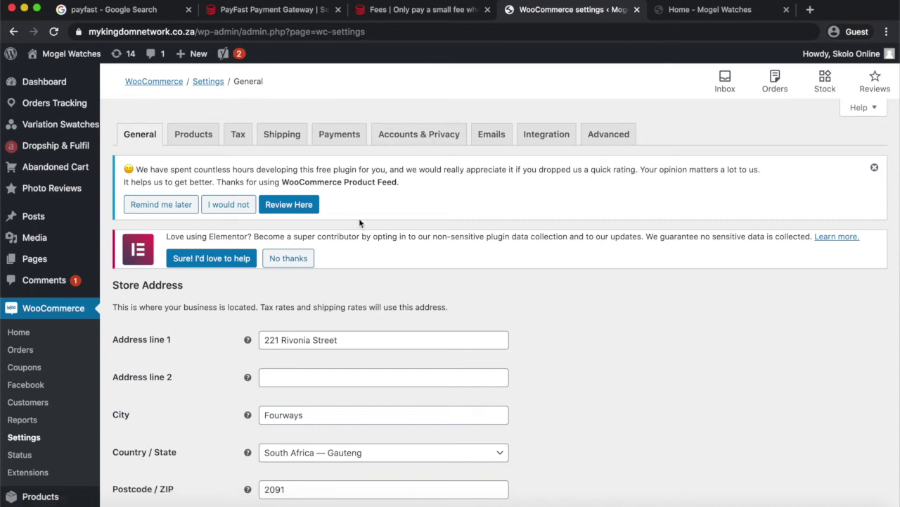
View the WooCommerce payment methods table and open the Direct bank transfer setup.
left_click(339, 140)
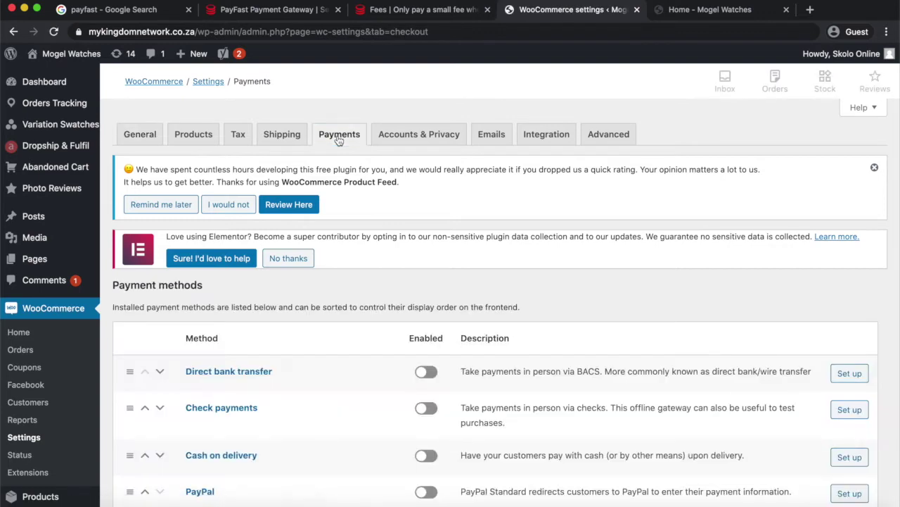
scroll(337, 378, "down", 3)
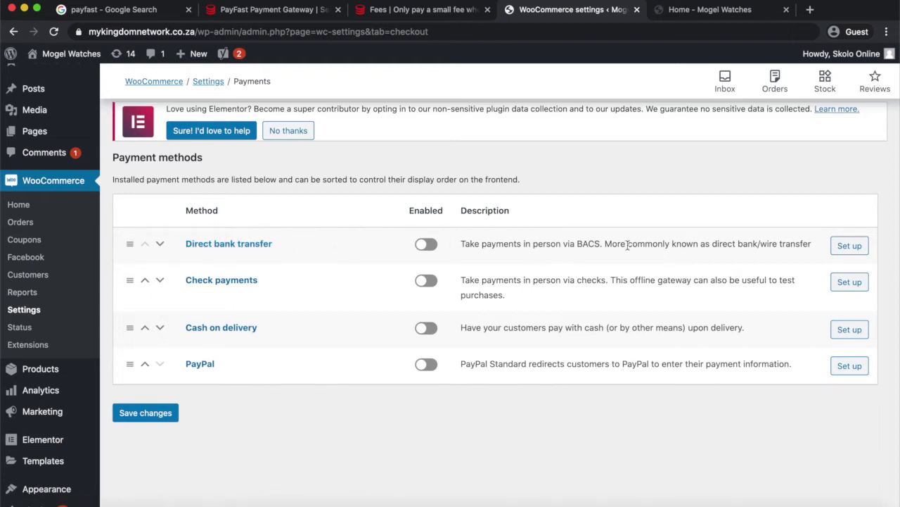
left_click(850, 247)
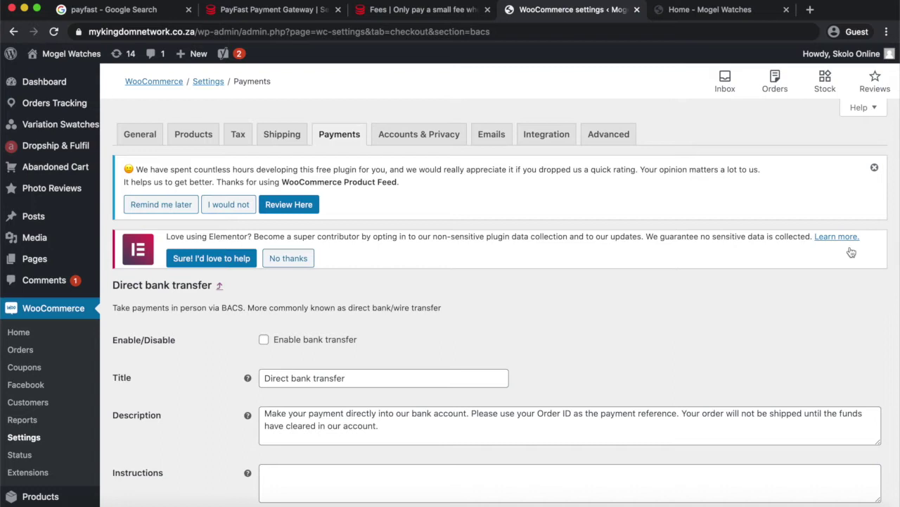
Tick Enable bank transfer, keeping the default title and description.
scroll(851, 251, "down", 5)
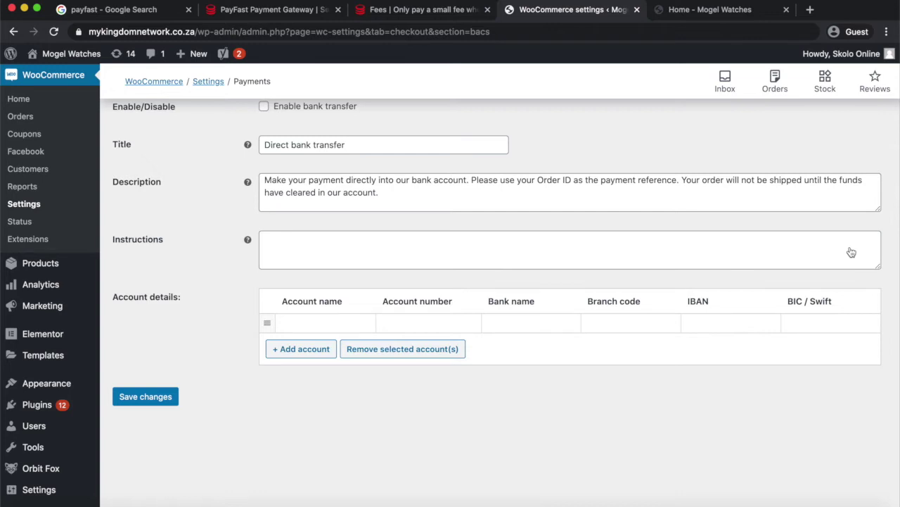
scroll(824, 255, "up", 1)
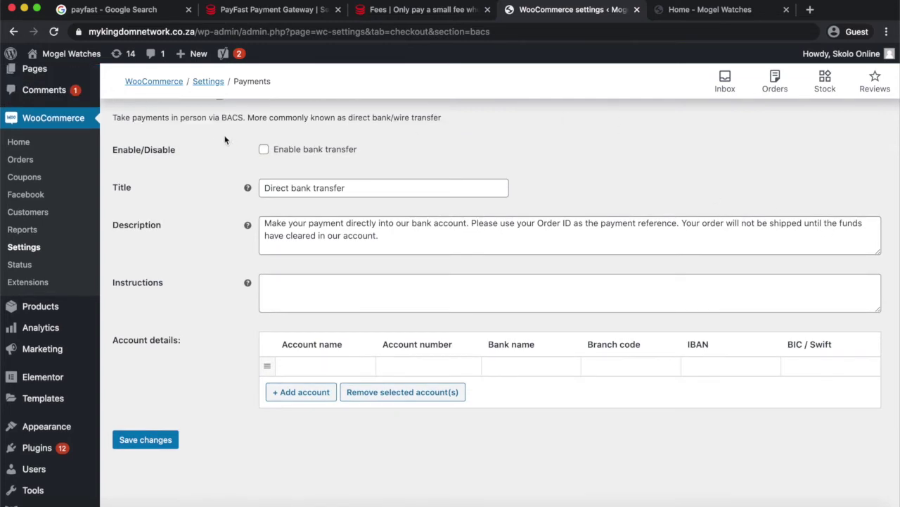
scroll(266, 154, "up", 1)
left_click(264, 160)
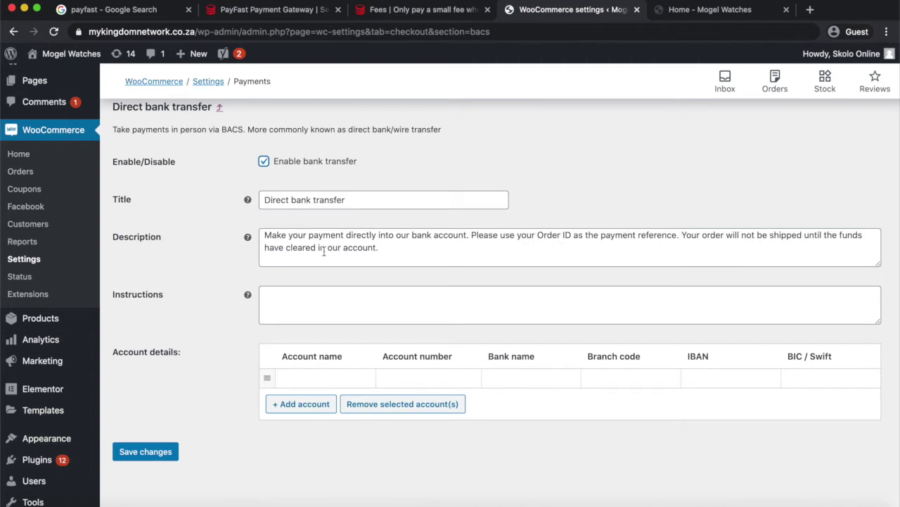
left_click(392, 248)
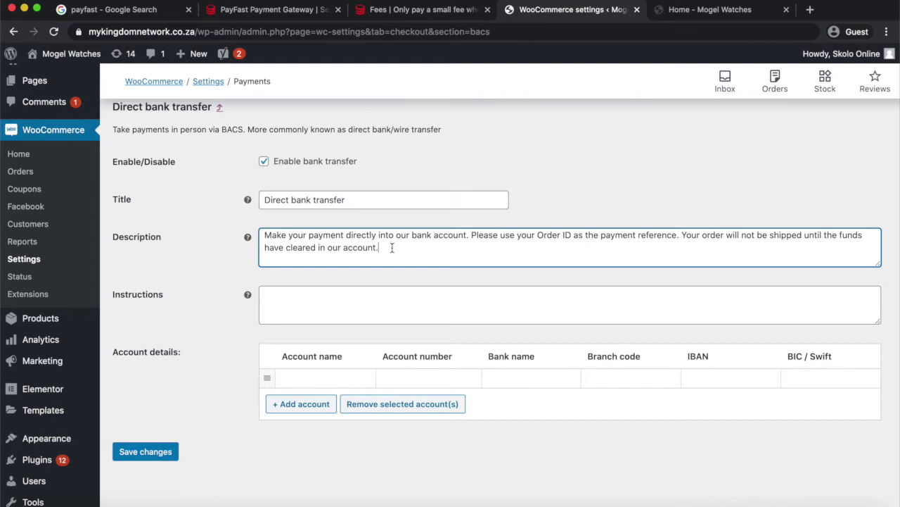
Enter 'Use Cheque Account' as the bank transfer customer instructions.
left_click(305, 305)
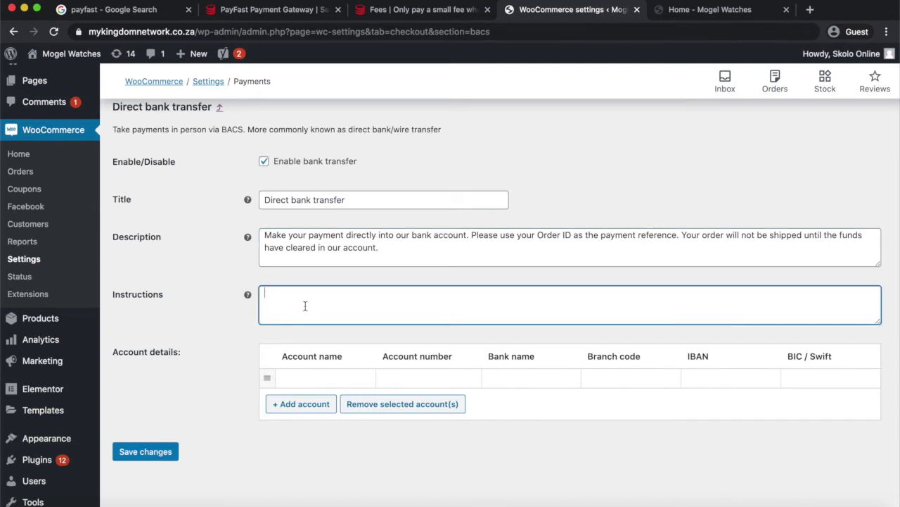
type("Use Cheque Account")
scroll(240, 391, "down", 2)
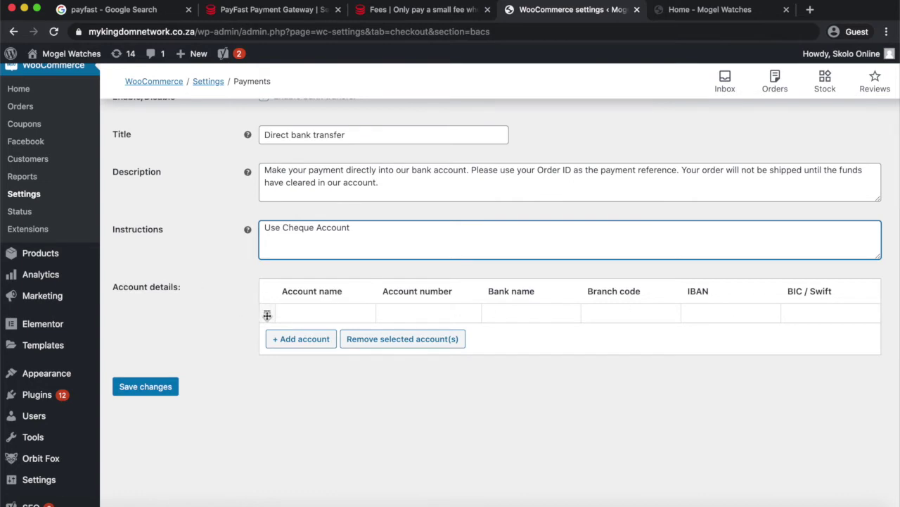
Add an account row: name Mogel Watches, the account number, bank ABSA, branch code 250000.
left_click(300, 342)
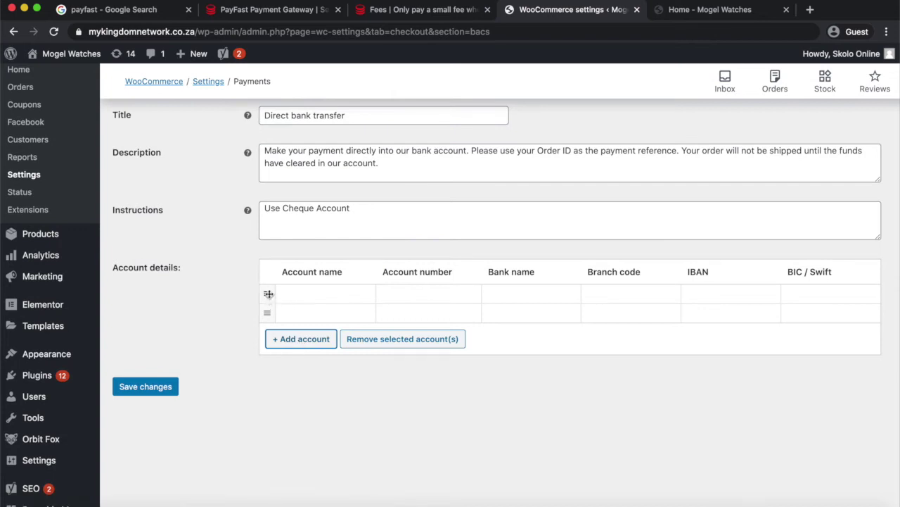
left_click(293, 293)
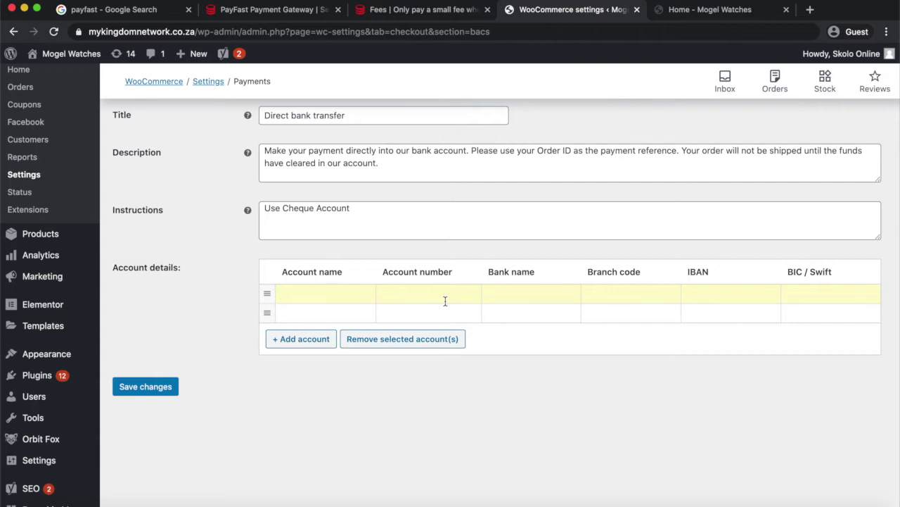
type("Mogel Watches")
left_click(415, 297)
type("100000000000")
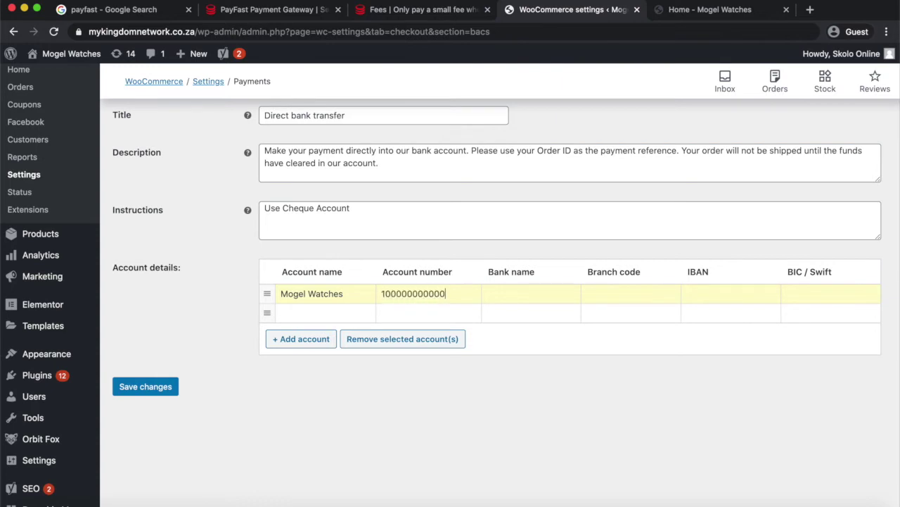
left_click(519, 296)
type("ABSA")
left_click(627, 299)
type("250000")
Copy the account number into the IBAN field.
left_click(451, 295)
left_click_drag(451, 295, 379, 296)
key("ctrl+c")
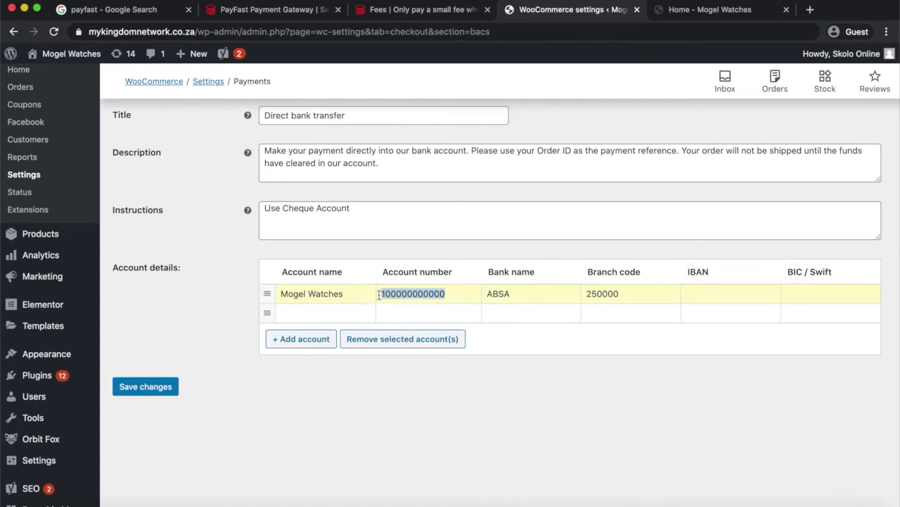
left_click(691, 294)
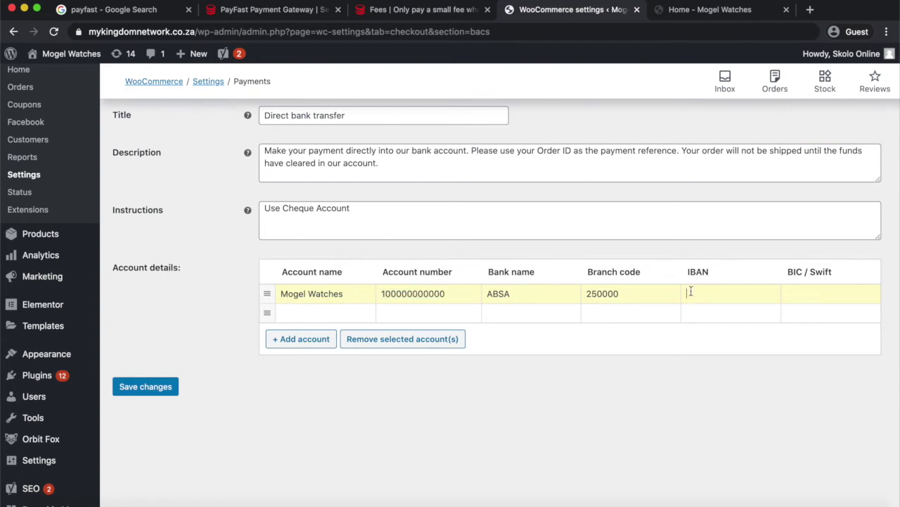
key("ctrl+v")
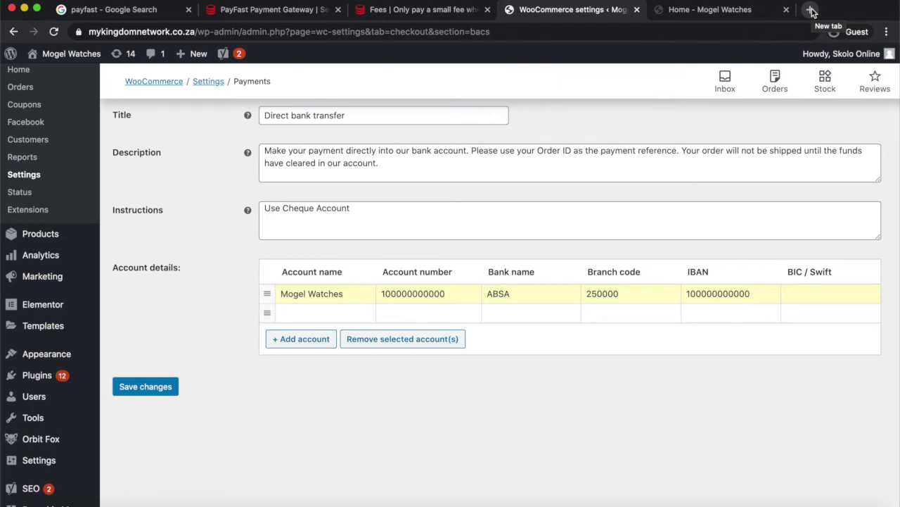
Search Google for 'ABSA SWIFT' in a new tab and copy the code ABSAZAJJ.
left_click(811, 10)
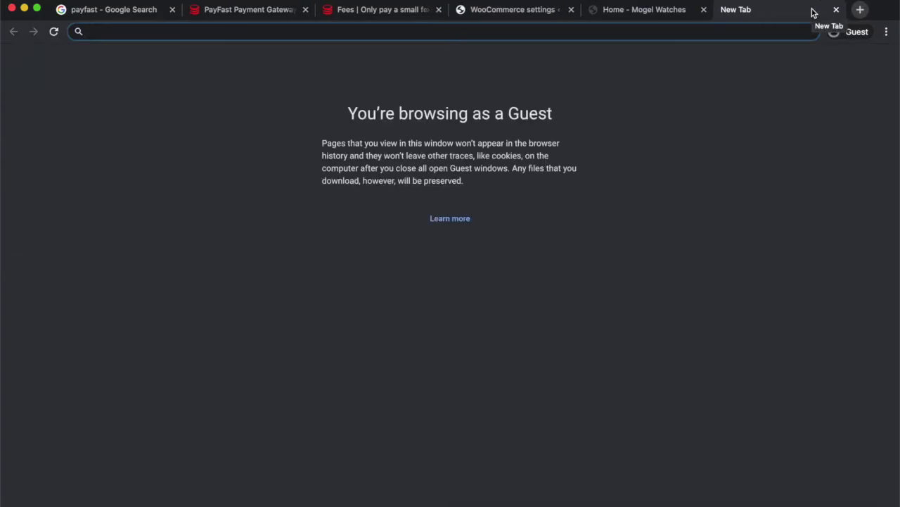
type("AB")
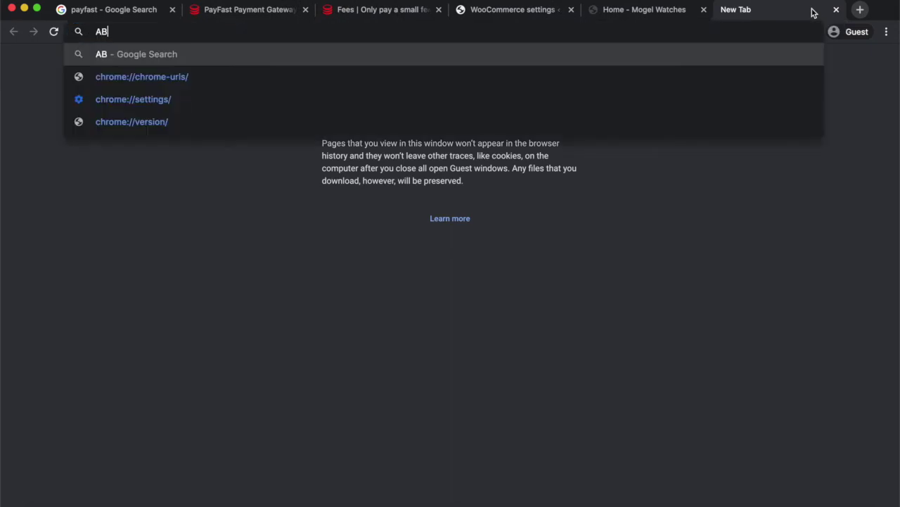
type("SA SWIFT")
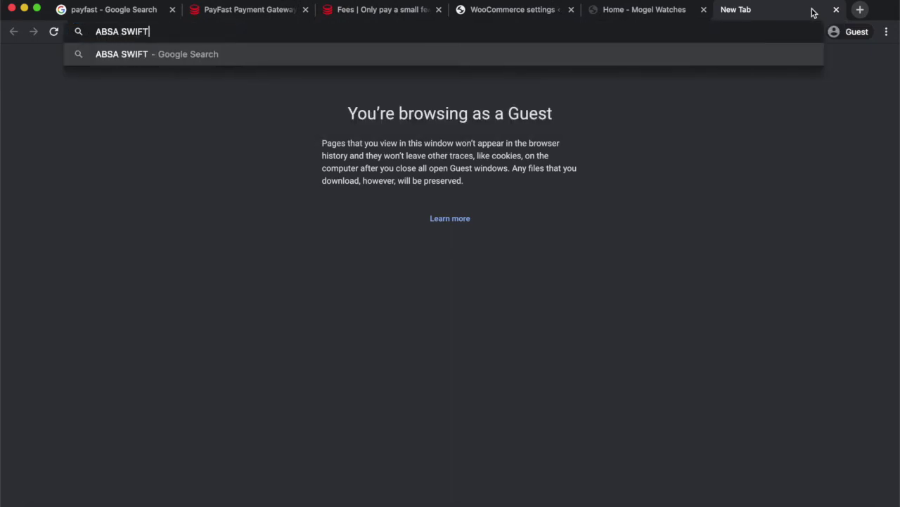
key("Return")
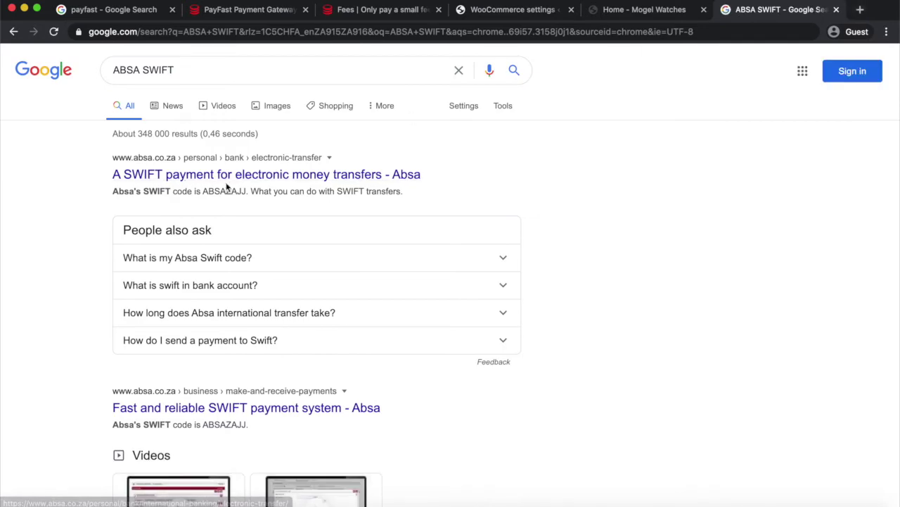
scroll(215, 177, "down", 5)
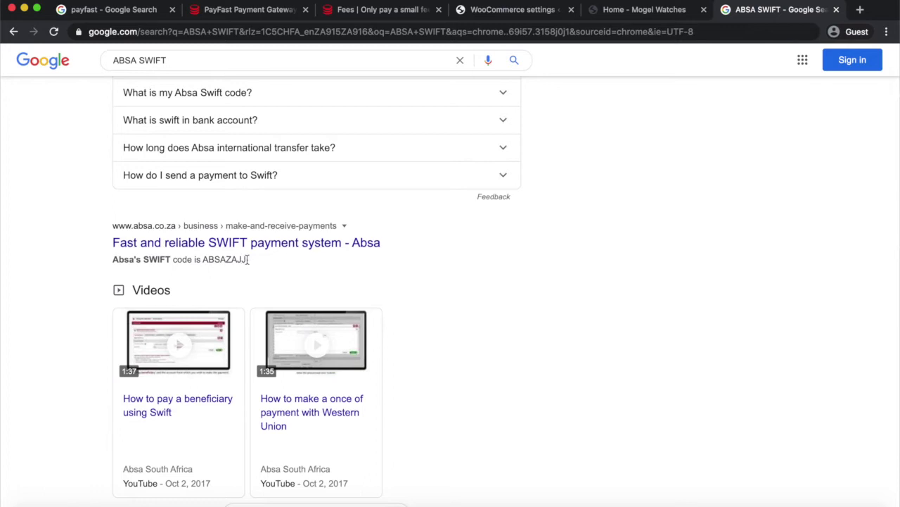
left_click_drag(247, 259, 202, 259)
key("super+c")
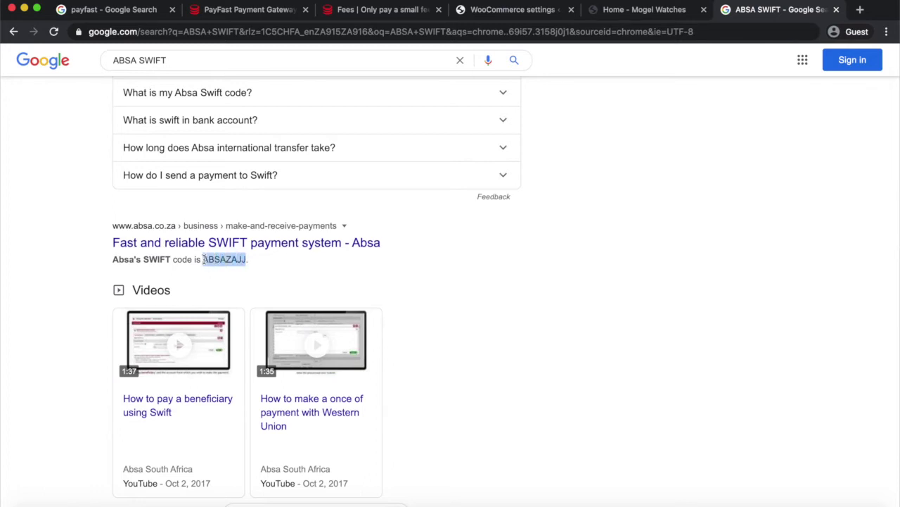
left_click(641, 11)
Paste ABSAZAJJ into the account's BIC / Swift field.
left_click(515, 10)
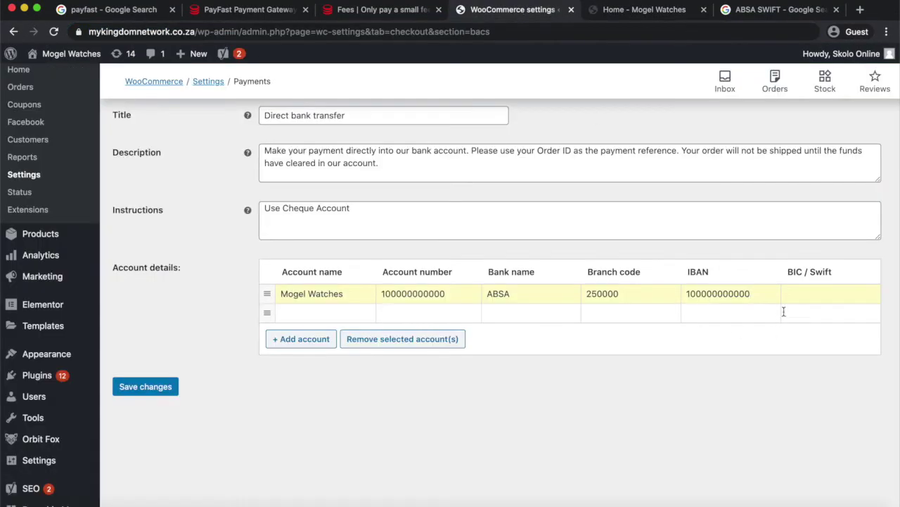
left_click(797, 293)
key("super+v")
Remove the empty account row, save the bank transfer settings, and return to Payments.
left_click(288, 311)
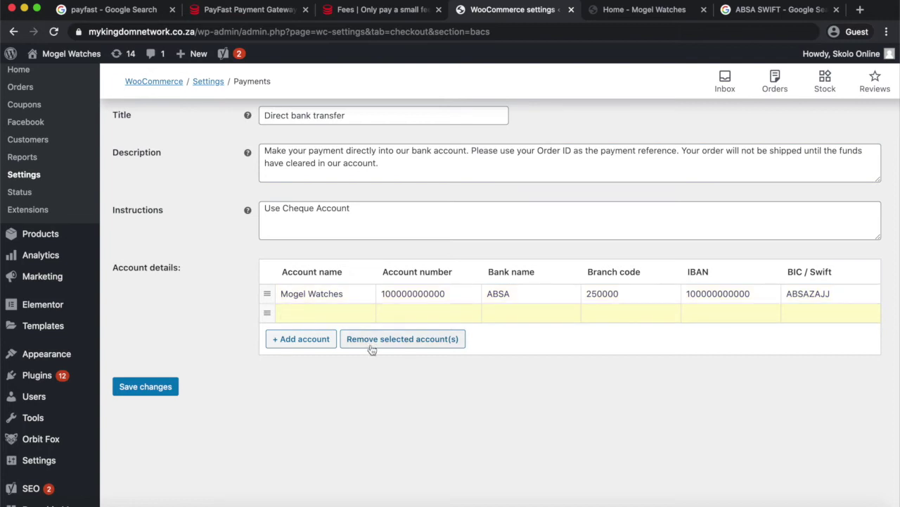
left_click(370, 340)
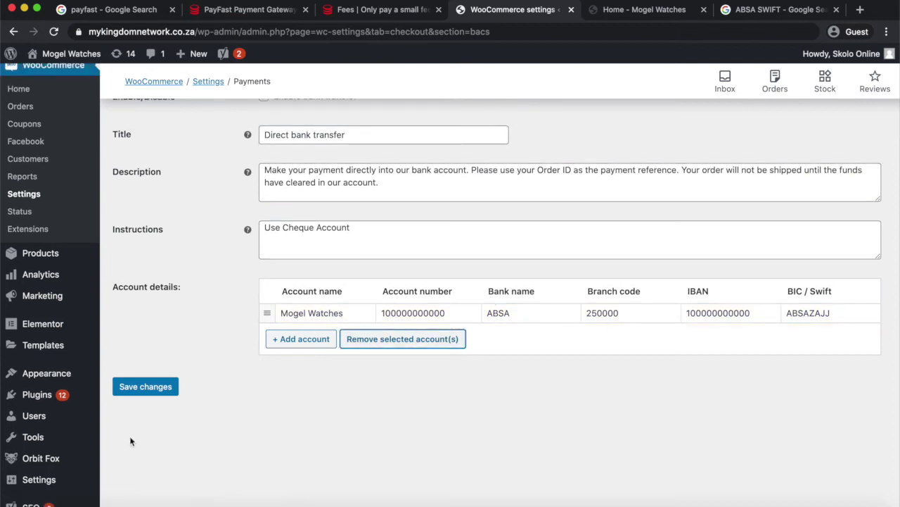
left_click(143, 387)
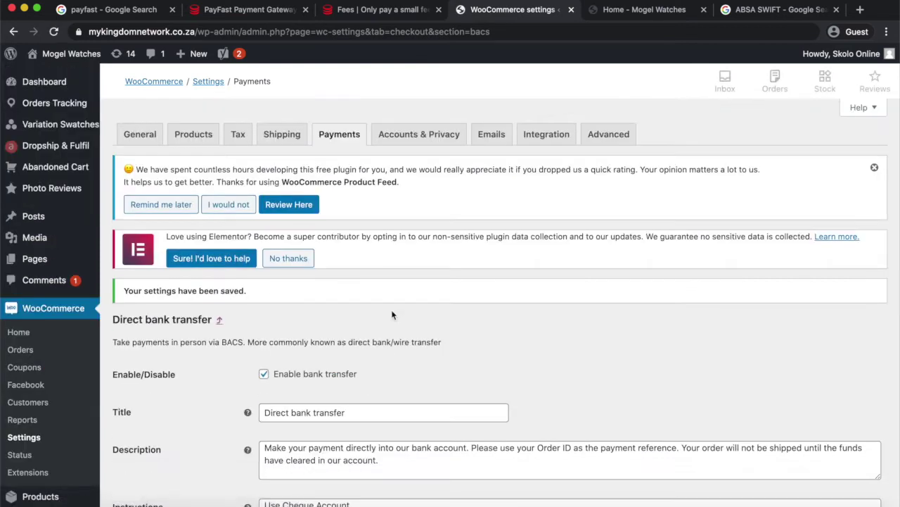
scroll(392, 255, "down", 5)
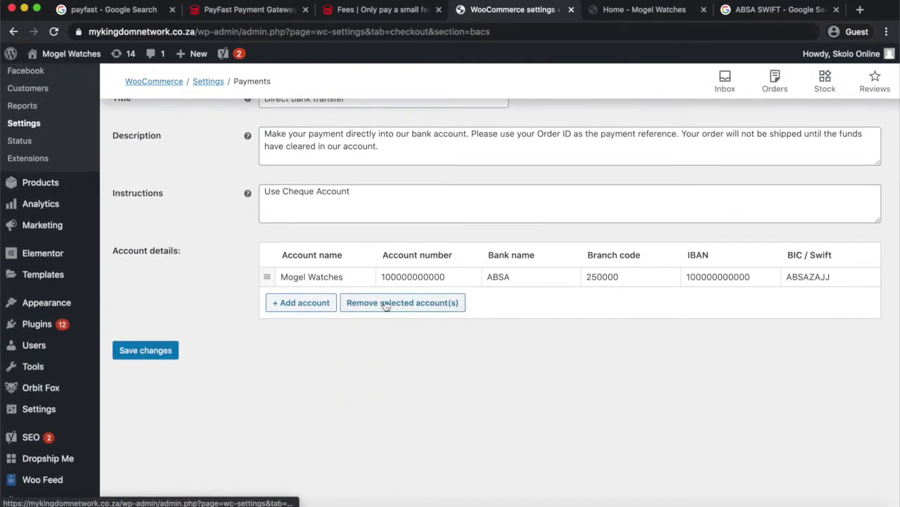
scroll(450, 278, "up", 5)
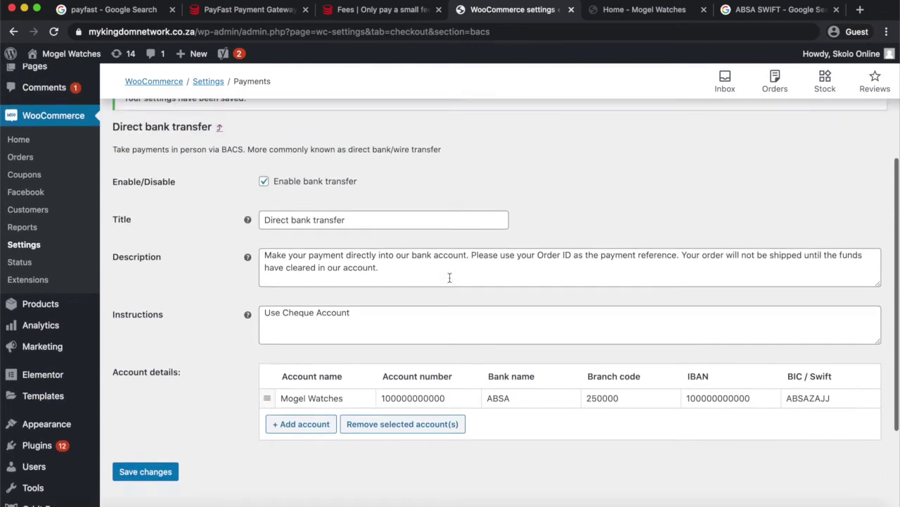
scroll(450, 281, "up", 3)
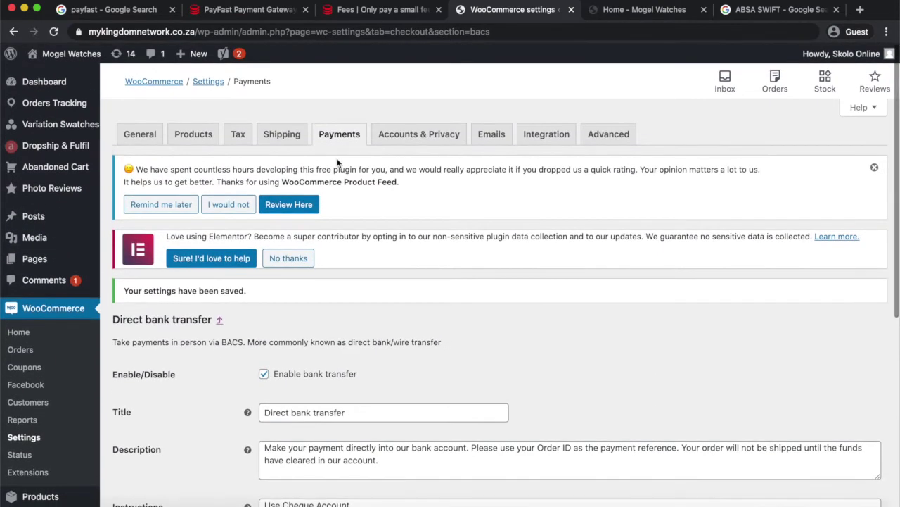
left_click(339, 134)
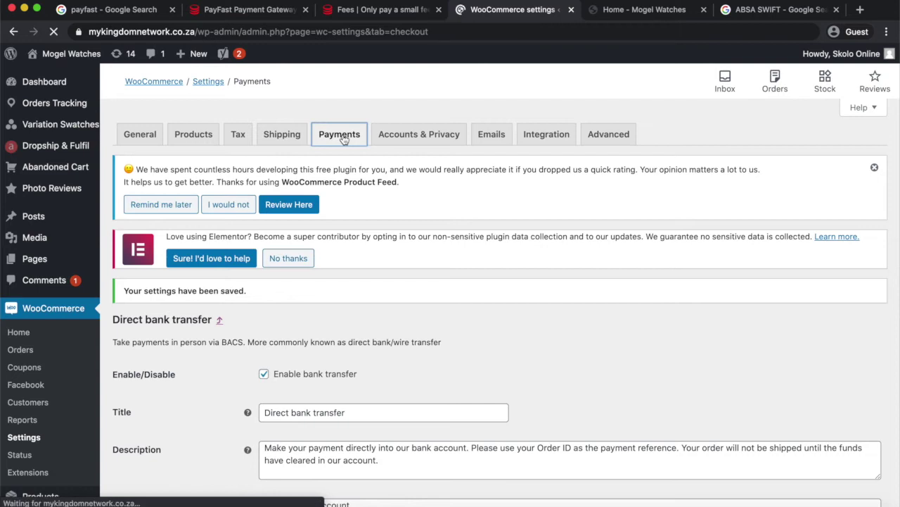
scroll(352, 274, "down", 2)
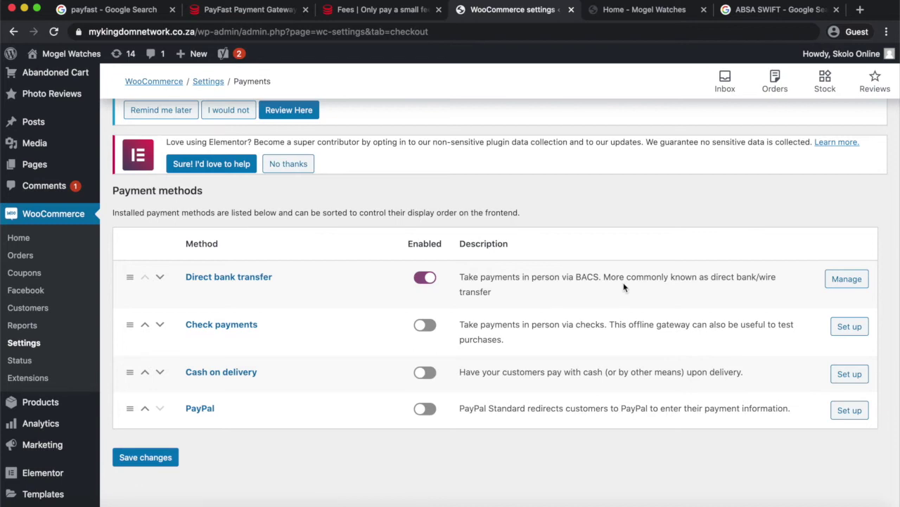
Open the Unisex RC Camera Multifunctional Smart Watch from the Mogel Watches shop page.
left_click(636, 12)
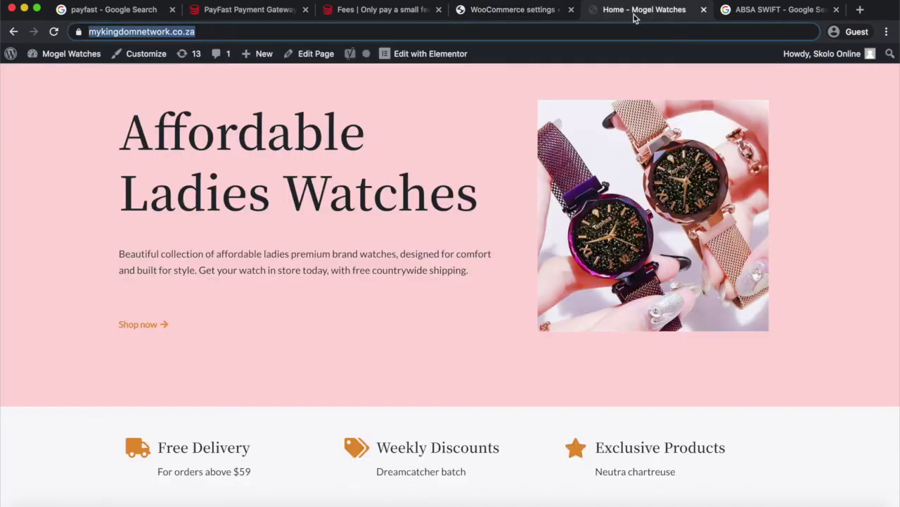
scroll(459, 184, "up", 3)
left_click(368, 119)
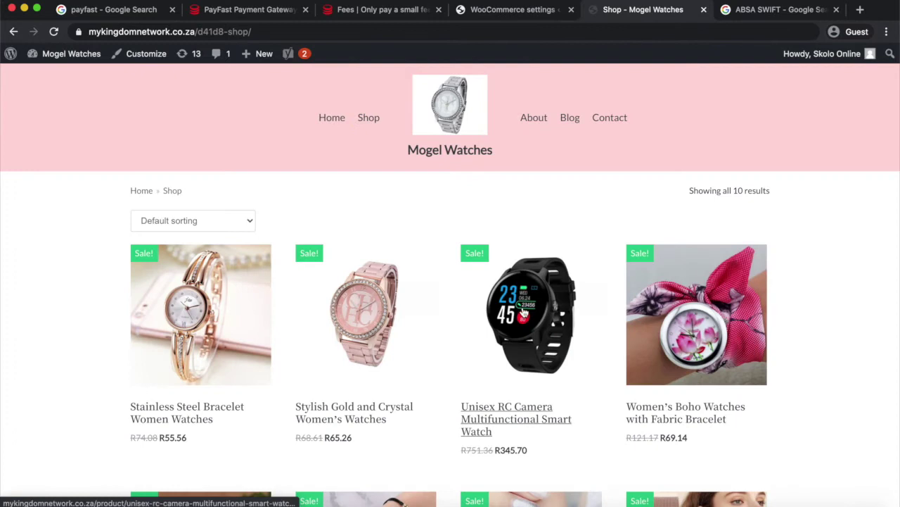
left_click(522, 313)
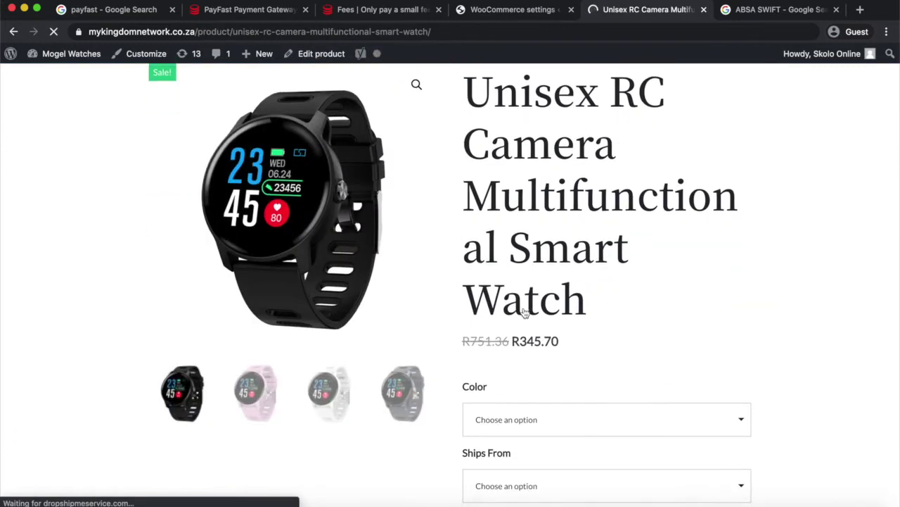
Add the watch in Blue, shipping from China, to the cart and view the cart.
scroll(524, 312, "down", 3)
left_click(525, 312)
left_click(509, 385)
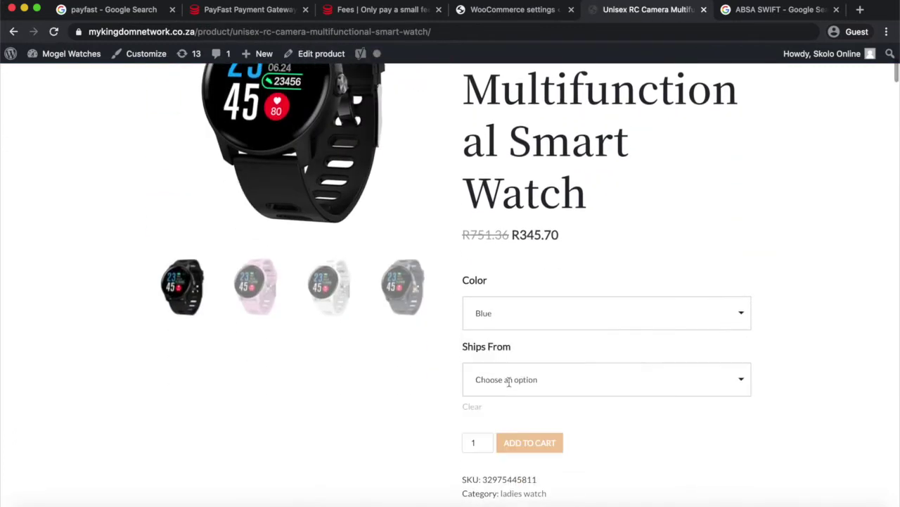
scroll(508, 382, "down", 4)
left_click(514, 242)
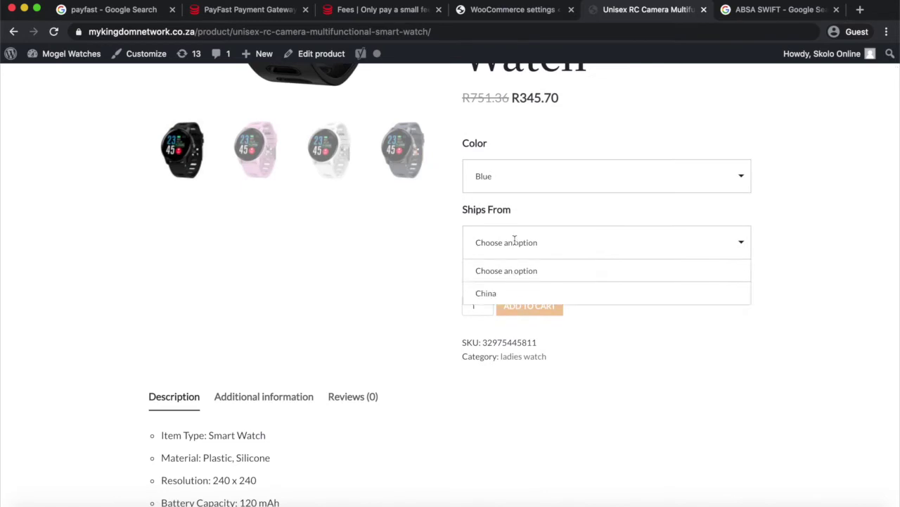
left_click(503, 296)
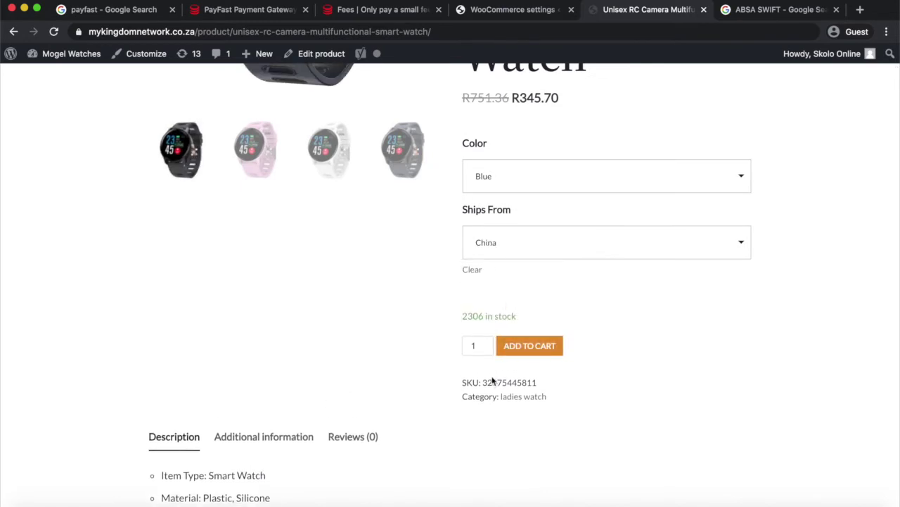
scroll(492, 381, "down", 2)
left_click(527, 300)
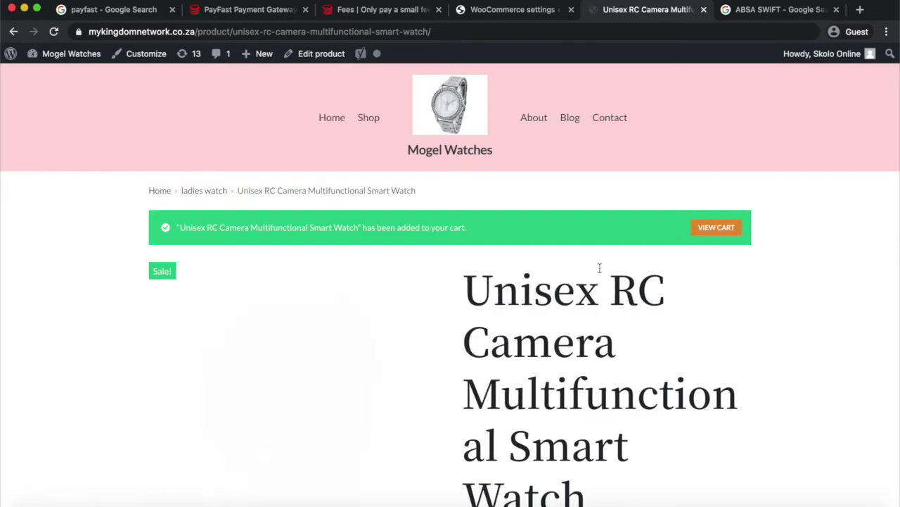
left_click(716, 227)
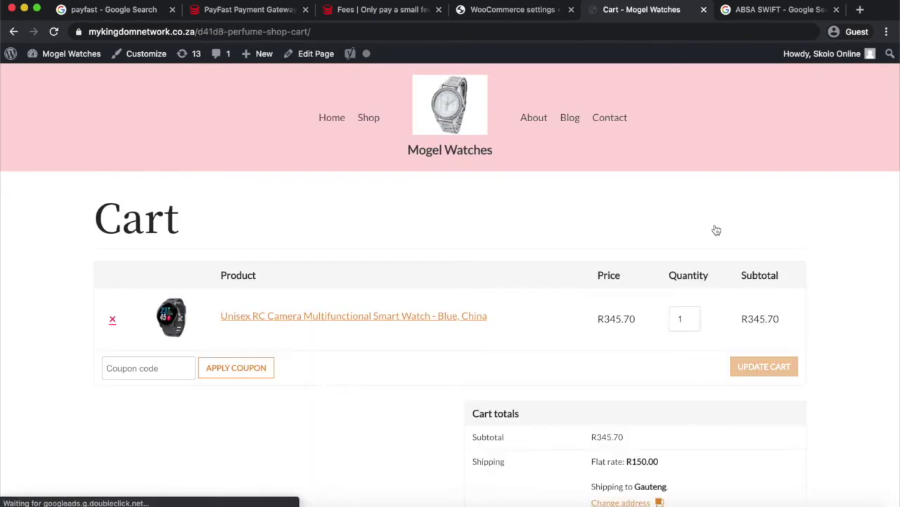
Proceed from the cart to the checkout page.
scroll(647, 274, "down", 2)
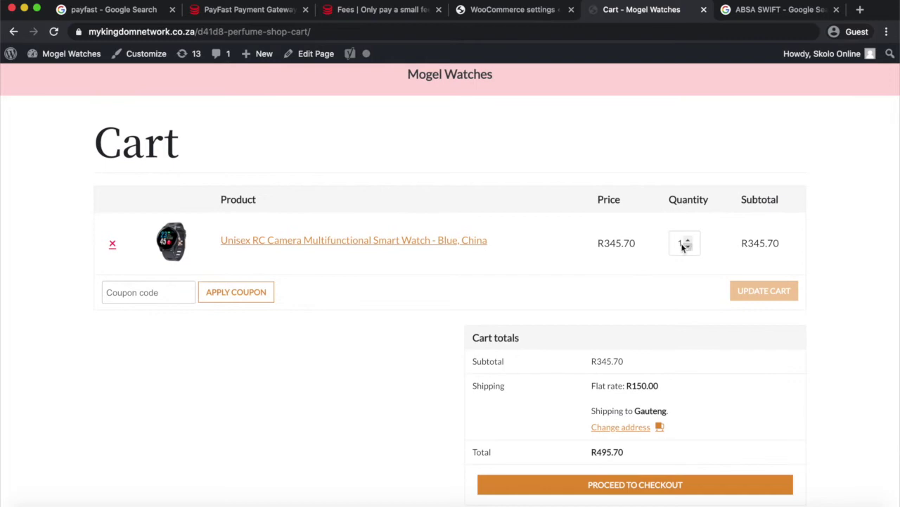
scroll(478, 315, "down", 2)
scroll(487, 315, "up", 1)
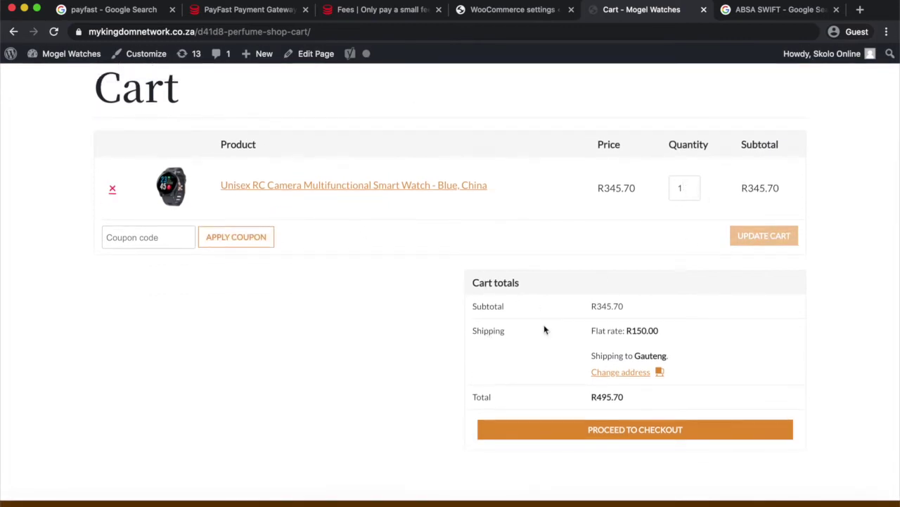
left_click(584, 432)
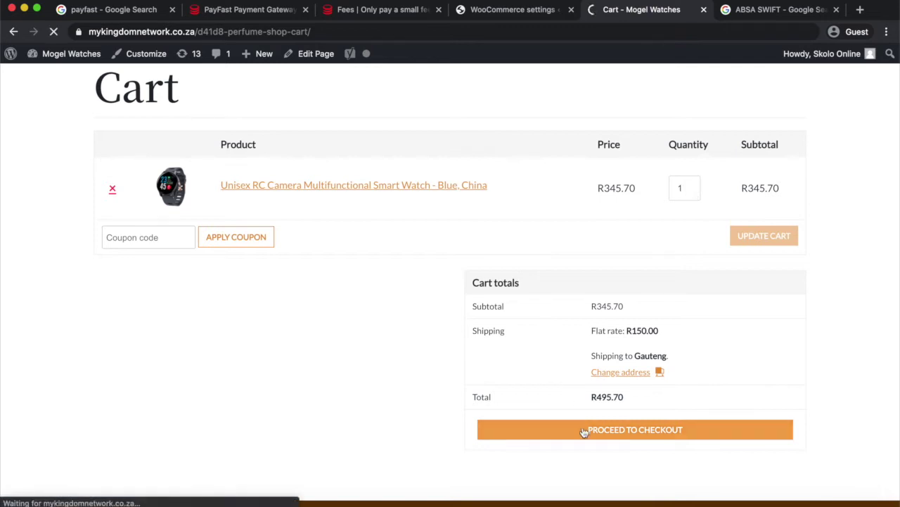
scroll(584, 432, "down", 3)
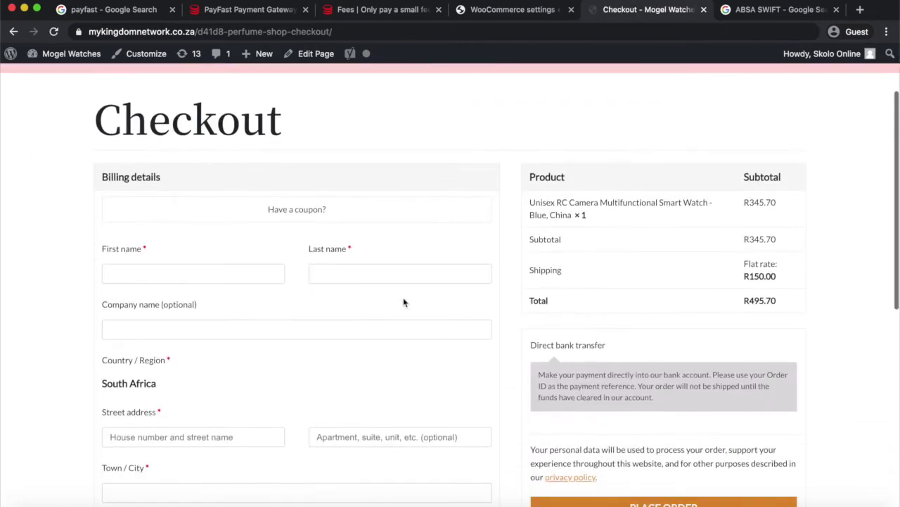
scroll(406, 354, "down", 5)
scroll(405, 354, "up", 2)
scroll(406, 354, "down", 5)
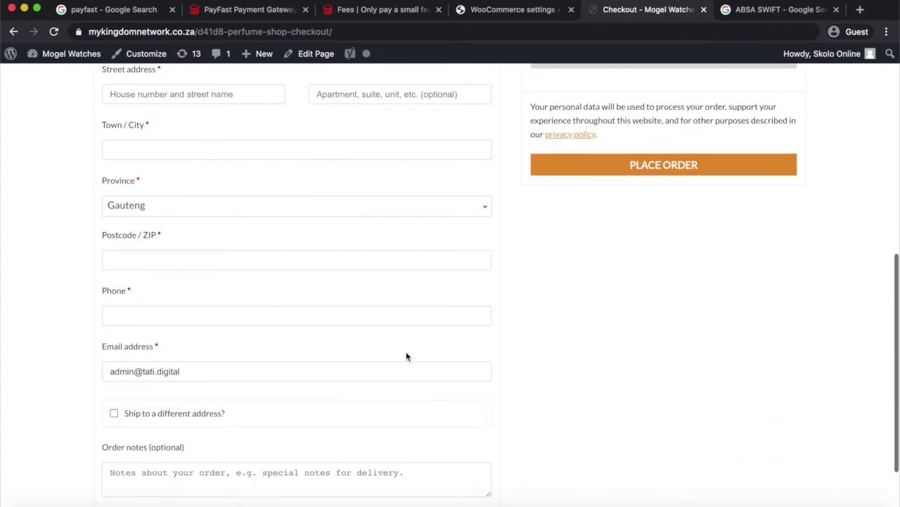
scroll(406, 353, "up", 1)
scroll(406, 355, "up", 6)
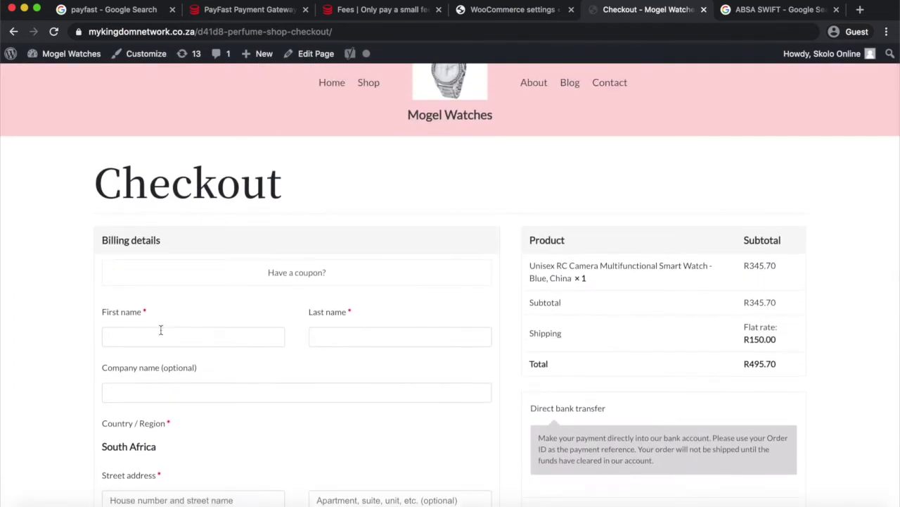
Fill in billing name, address, phone and e-mail, note 'No special instructions', and place the order.
type("Skolo")
key("Tab")
type("Online")
key("Tab")
scroll(318, 388, "down", 4)
key("Tab")
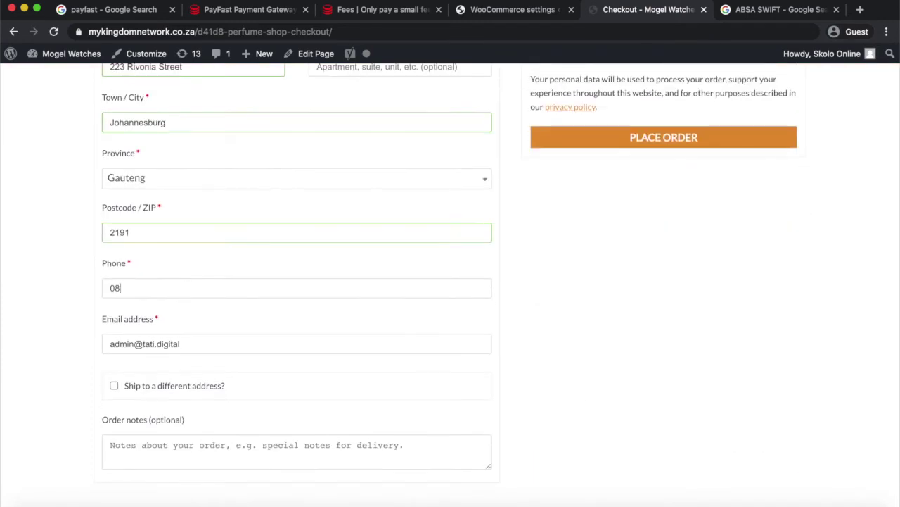
type("27347983")
key("Tab")
scroll(355, 352, "down", 1)
key("Tab")
type("No special instructions")
scroll(355, 357, "up", 10)
scroll(355, 358, "down", 4)
scroll(355, 357, "up", 3)
scroll(355, 357, "down", 3)
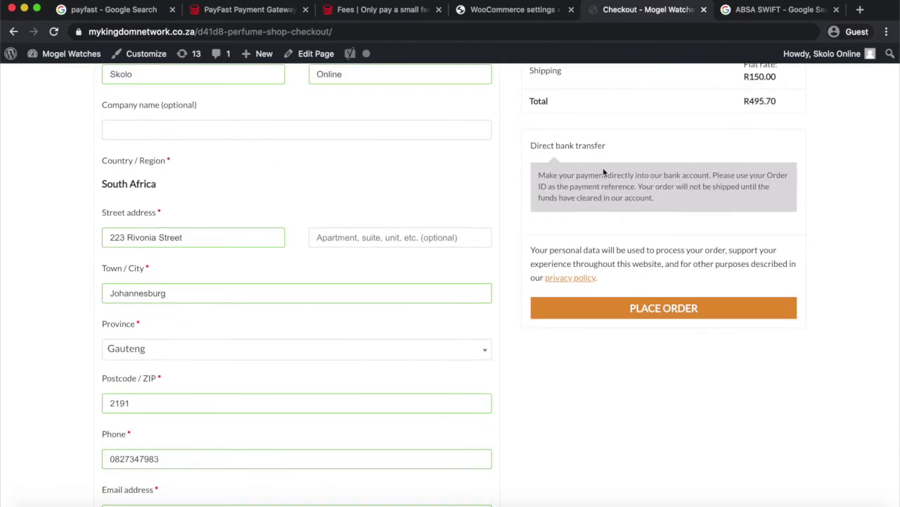
left_click(666, 309)
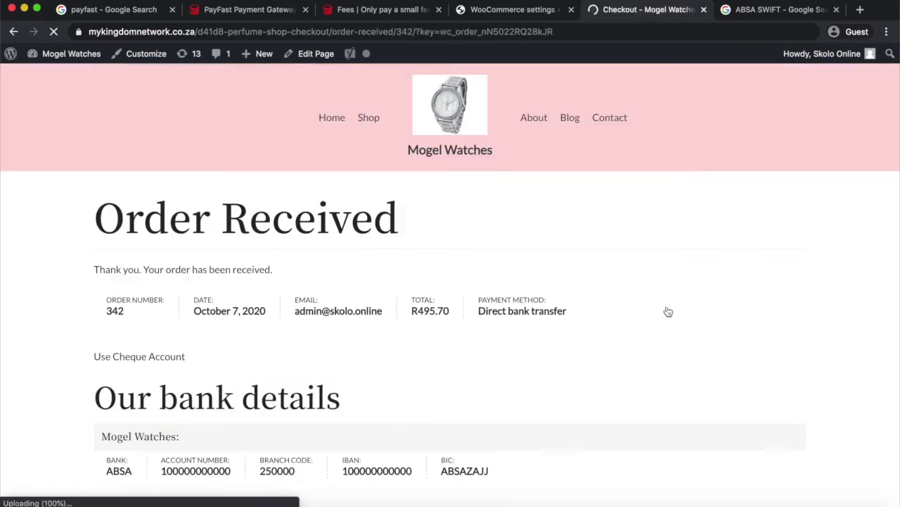
Scroll through the order confirmation's bank details, R495.70 total, and billing and shipping addresses.
scroll(478, 335, "down", 3)
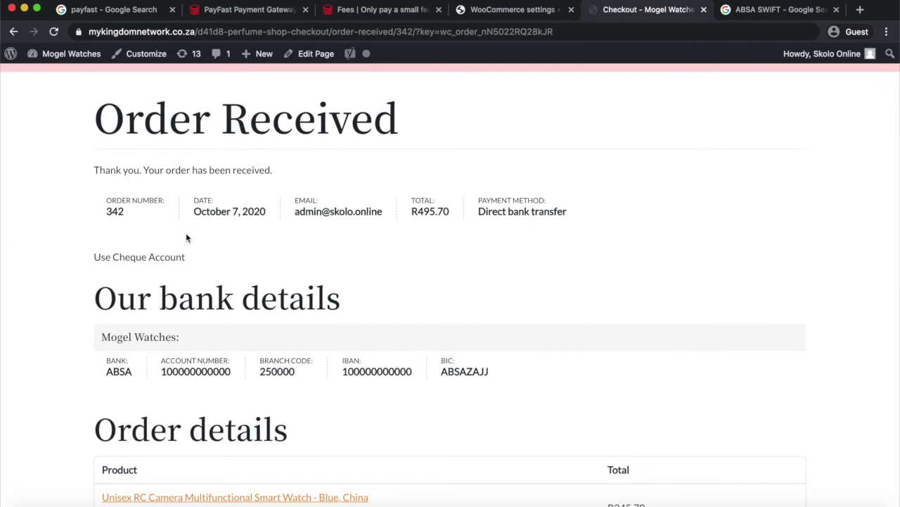
scroll(447, 239, "down", 1)
scroll(447, 240, "down", 5)
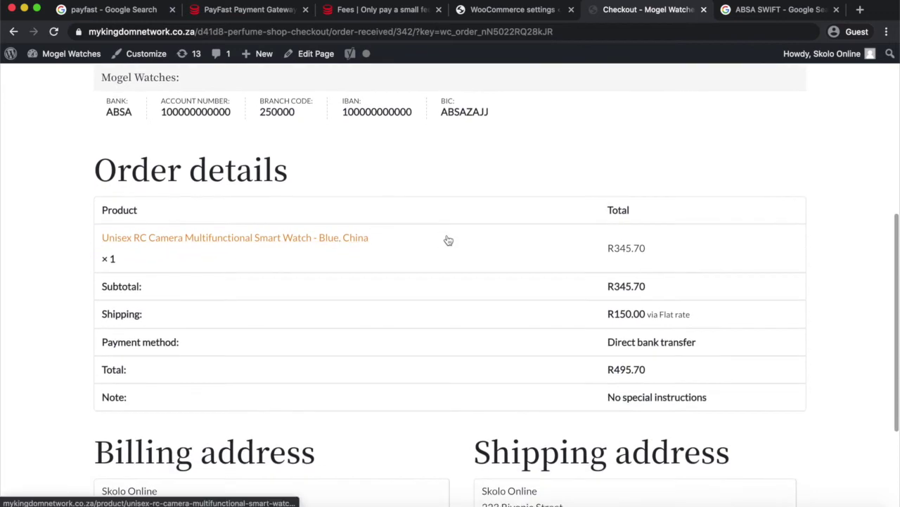
scroll(448, 240, "down", 3)
scroll(447, 240, "down", 1)
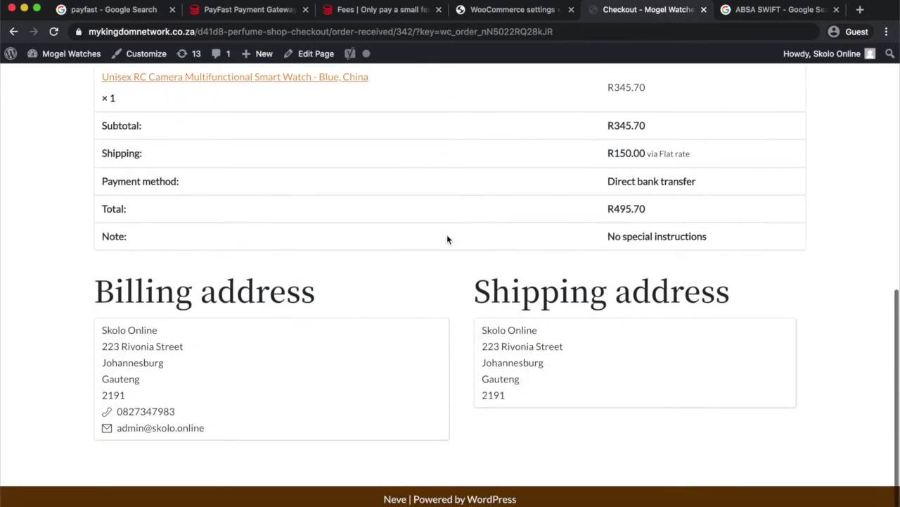
scroll(447, 240, "up", 8)
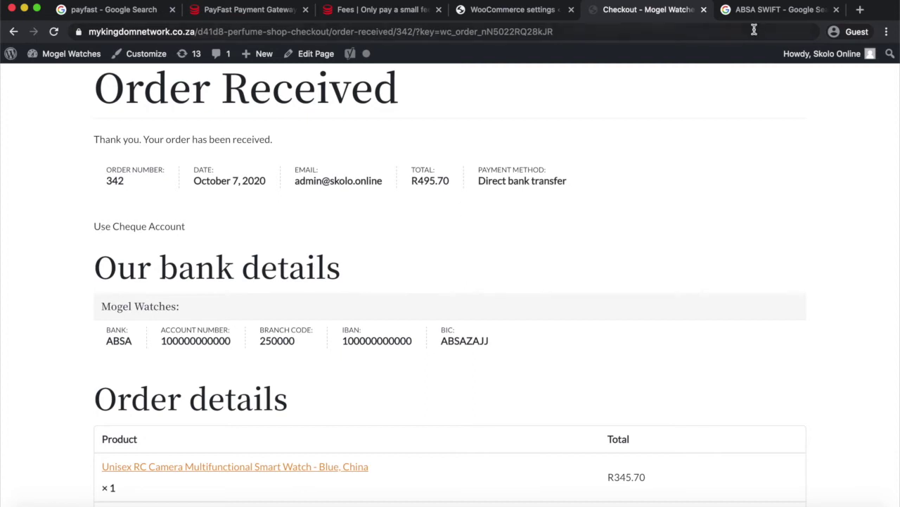
Compare the order confirmation page with the WooCommerce payment settings.
left_click(561, 14)
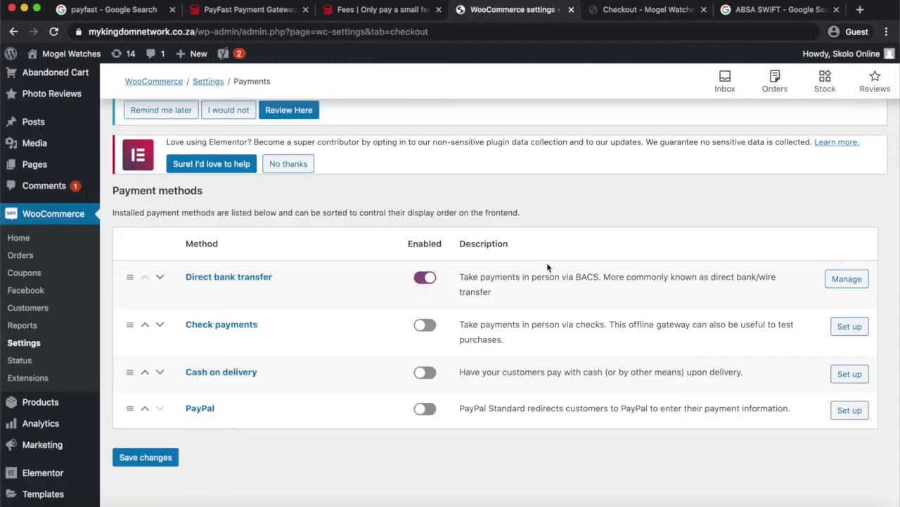
left_click(656, 13)
scroll(475, 348, "down", 3)
scroll(475, 352, "down", 5)
scroll(475, 351, "up", 15)
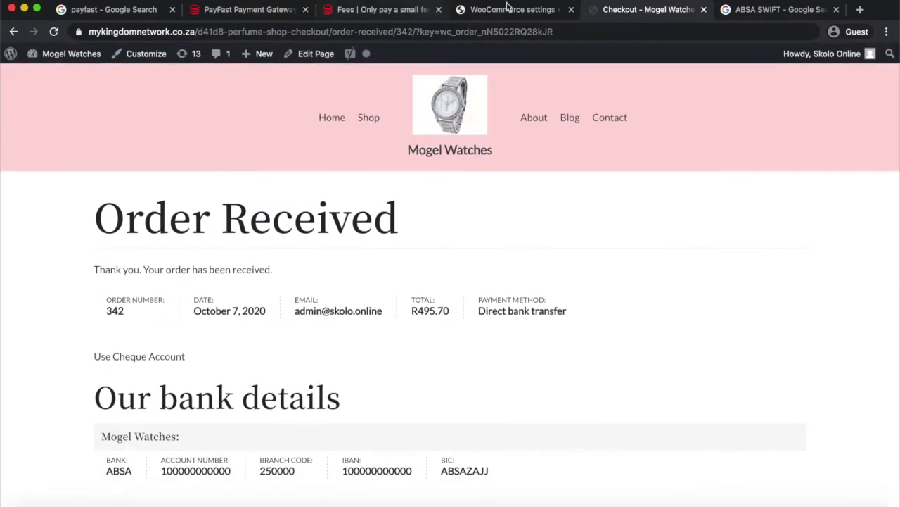
left_click(508, 9)
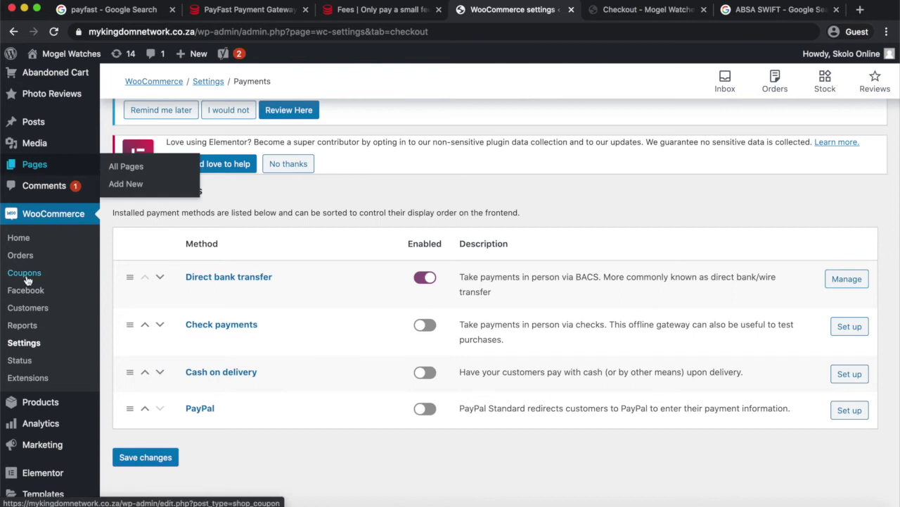
scroll(29, 280, "down", 3)
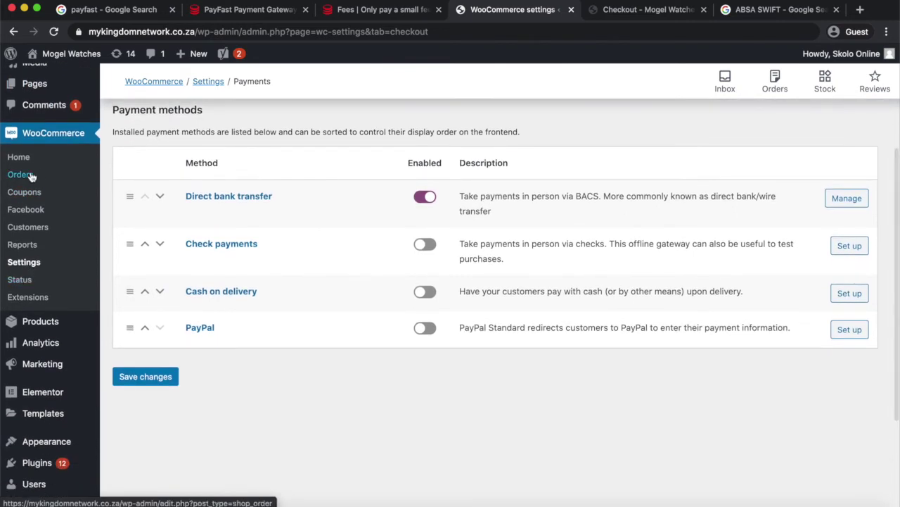
Open new order #342 from the WooCommerce Orders list.
left_click(24, 175)
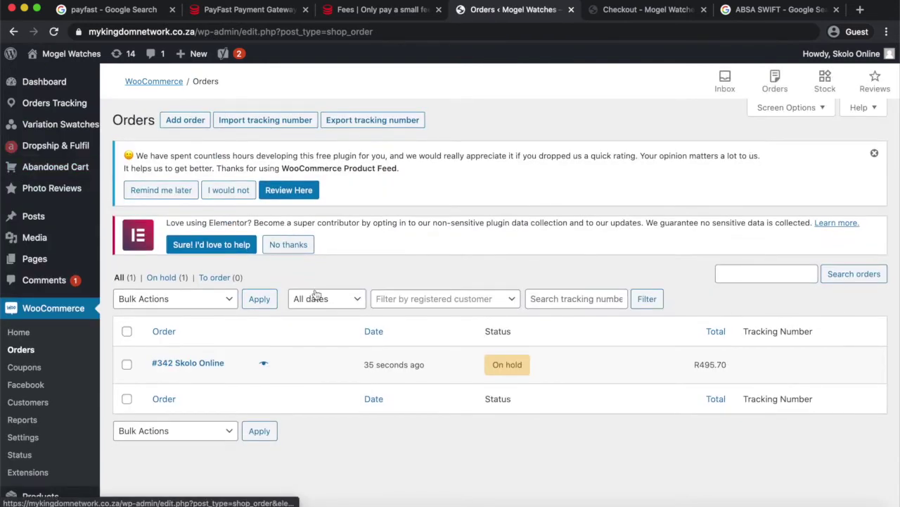
scroll(316, 294, "down", 2)
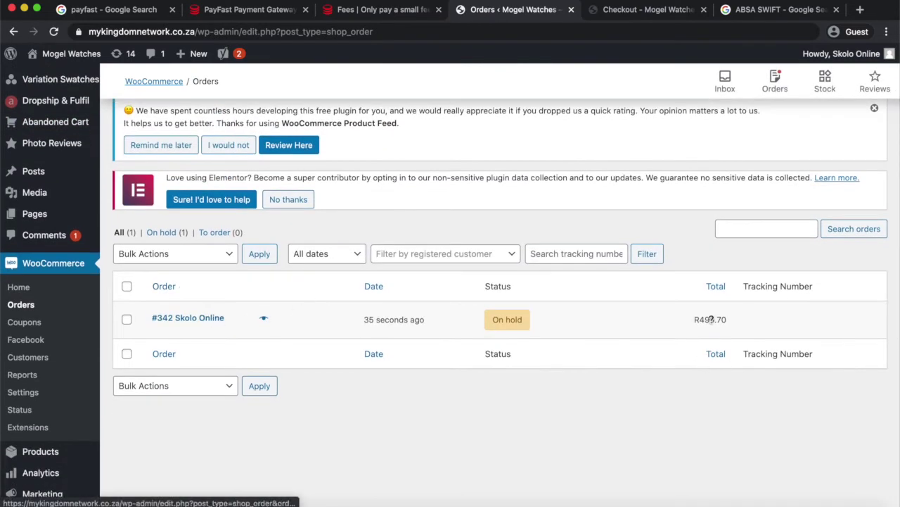
left_click(208, 321)
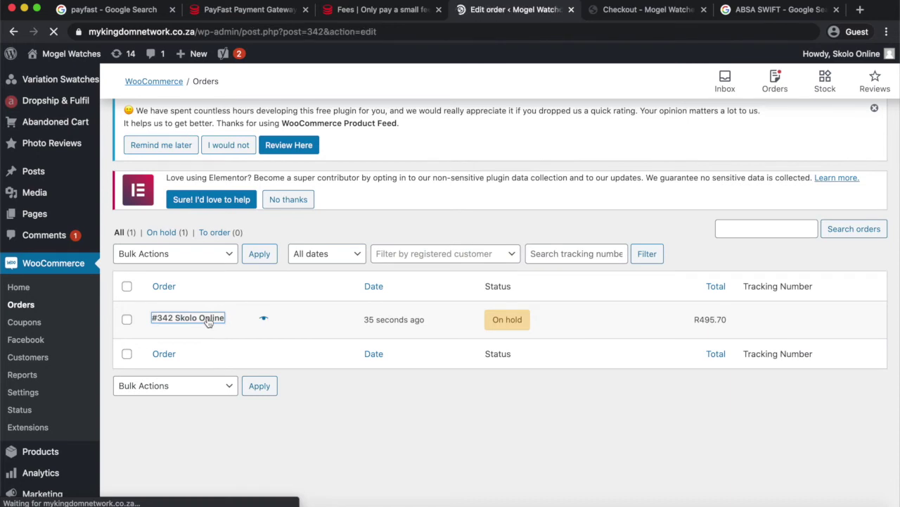
Review order #342's smart watch item, flat-rate shipping, R495.70 total and custom fields.
scroll(352, 352, "down", 2)
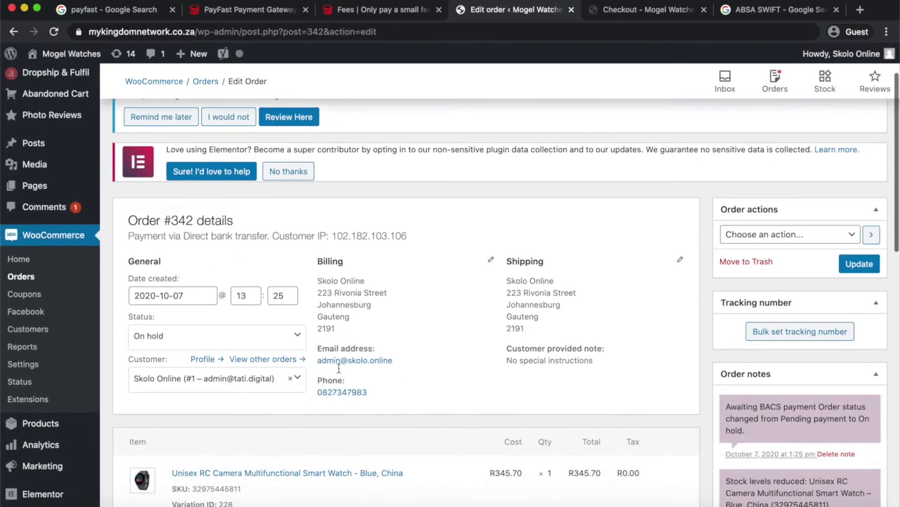
scroll(535, 316, "down", 3)
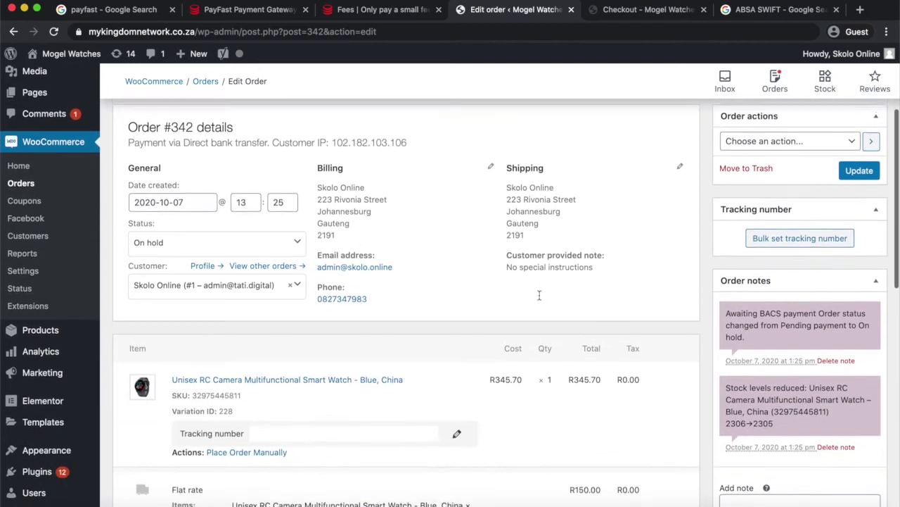
scroll(540, 206, "down", 5)
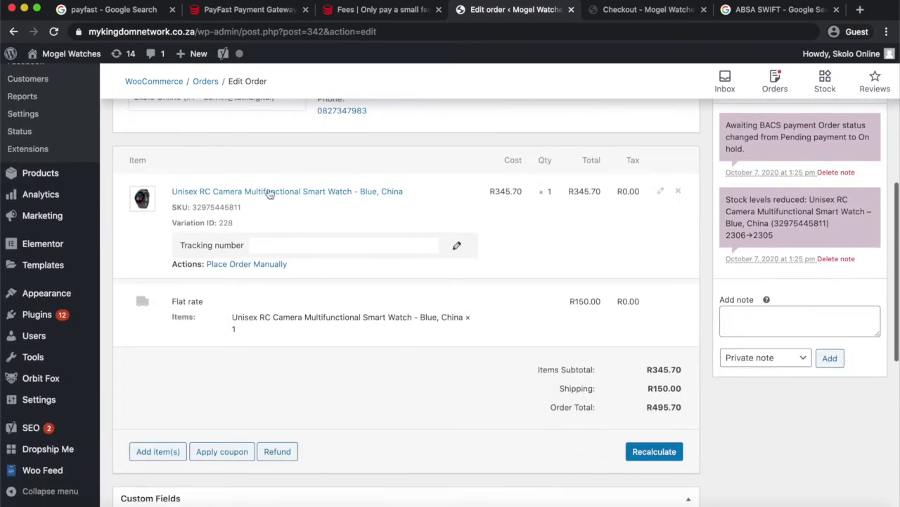
scroll(269, 240, "down", 3)
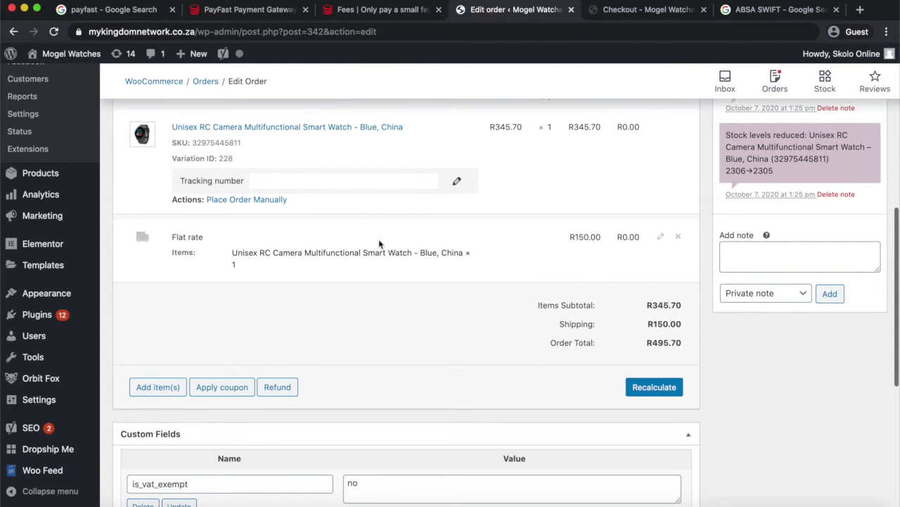
scroll(422, 281, "down", 2)
scroll(422, 281, "up", 9)
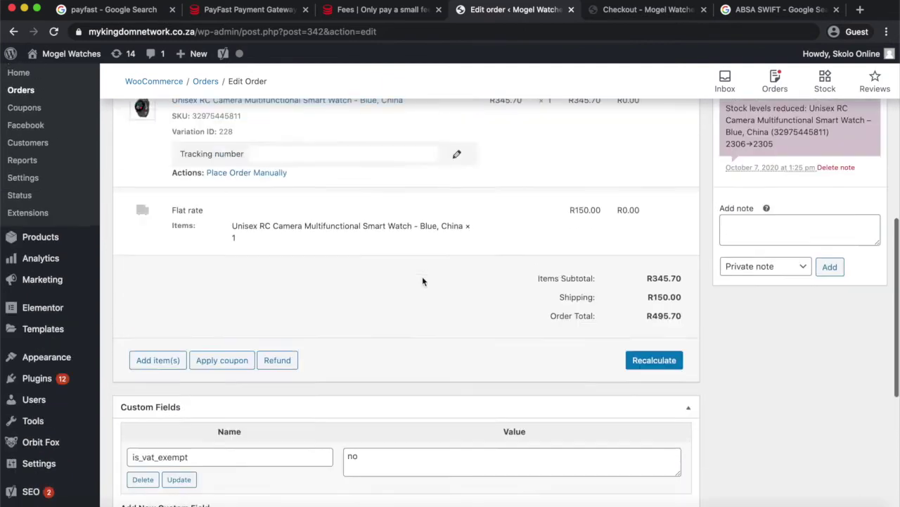
scroll(422, 282, "down", 2)
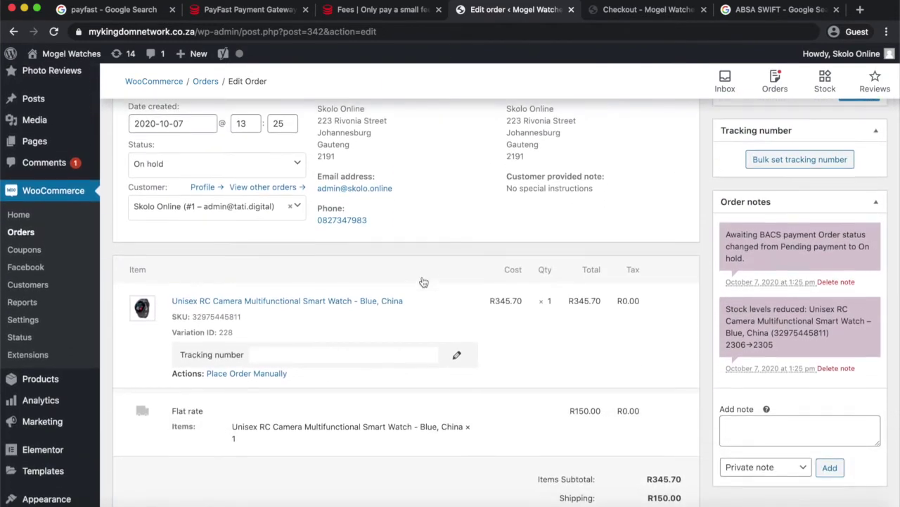
scroll(632, 361, "down", 2)
scroll(632, 362, "up", 2)
scroll(819, 363, "down", 5)
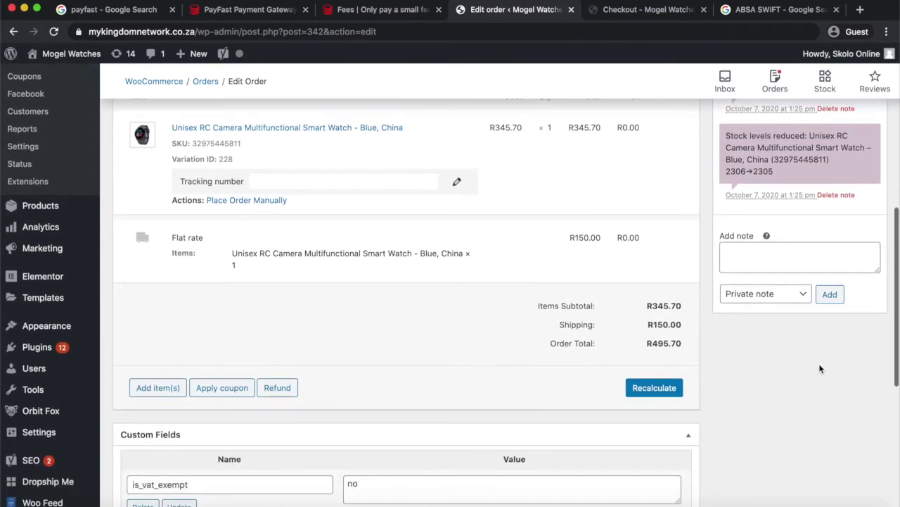
scroll(493, 301, "down", 1)
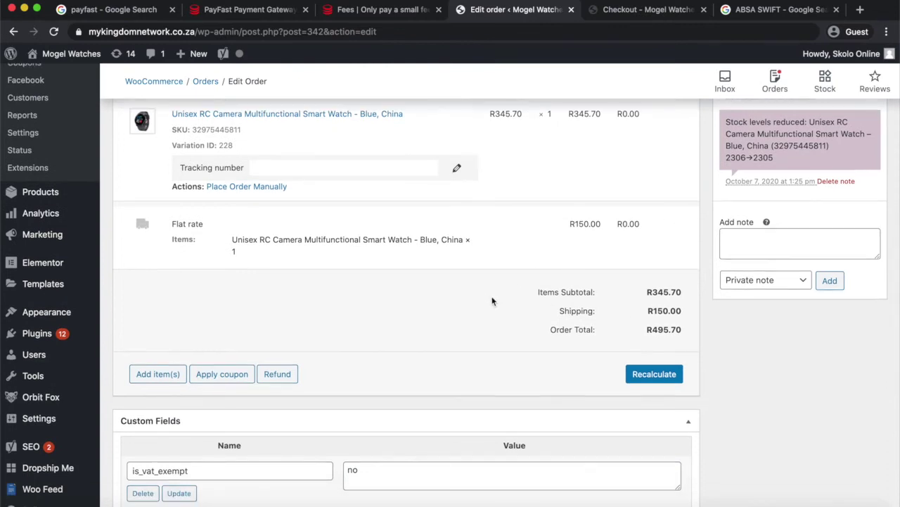
scroll(493, 301, "up", 10)
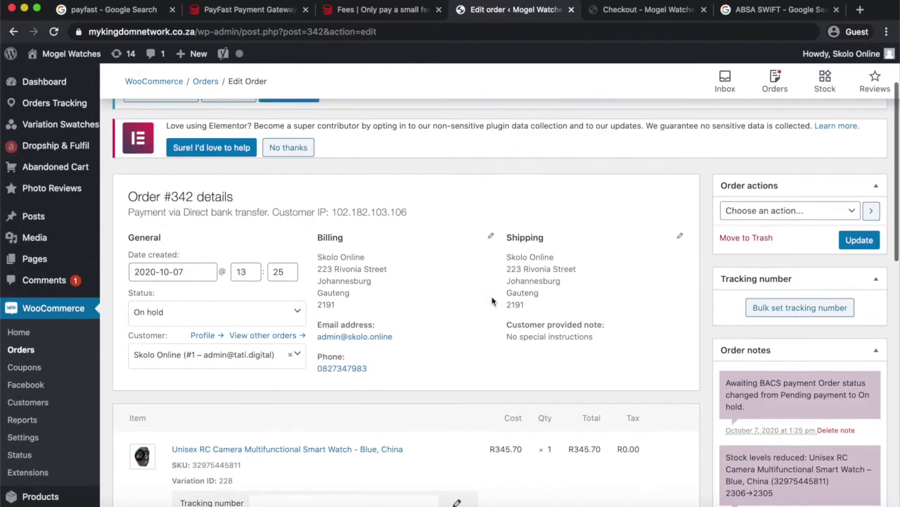
scroll(493, 301, "down", 6)
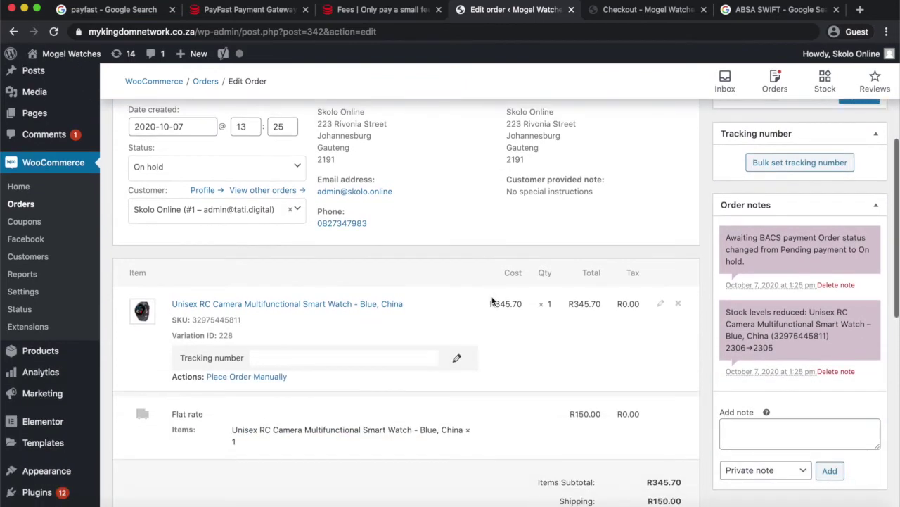
scroll(492, 301, "up", 7)
scroll(493, 301, "up", 2)
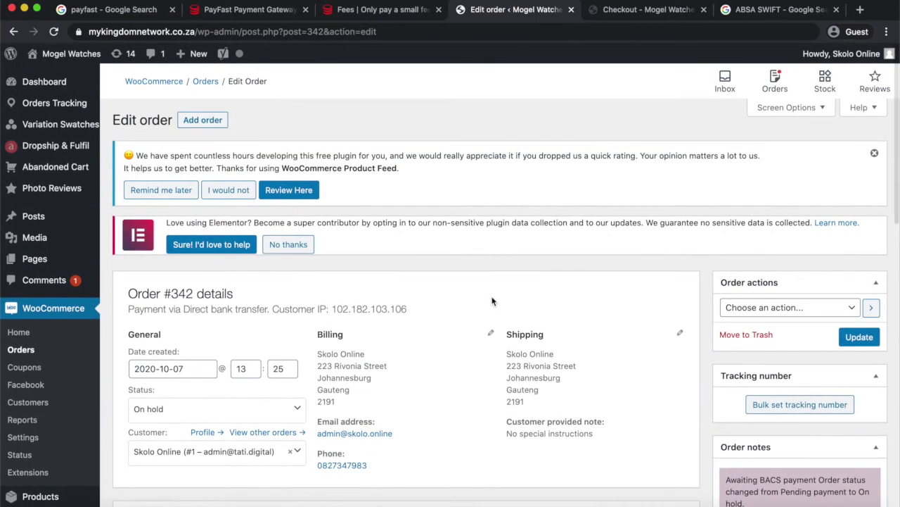
scroll(303, 320, "down", 5)
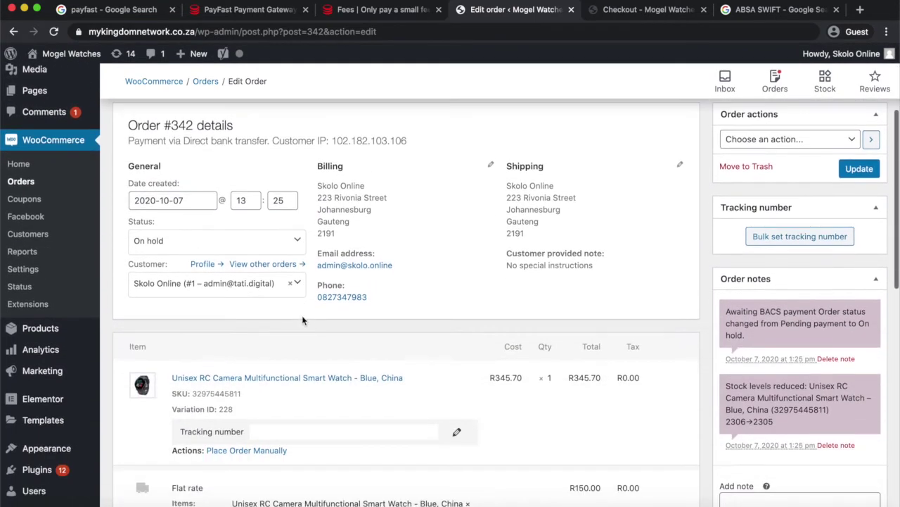
Change order #342 from On hold to Processing, update it, and check the status-change note.
left_click(190, 246)
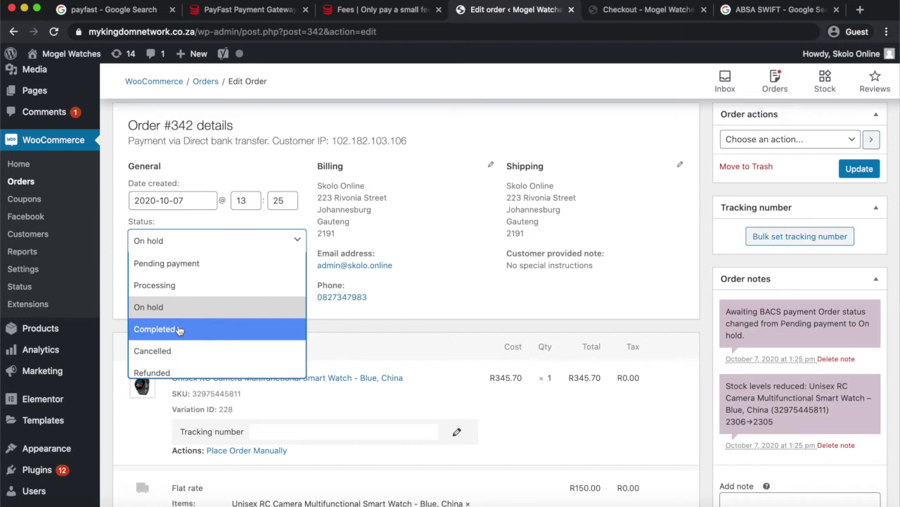
left_click(183, 287)
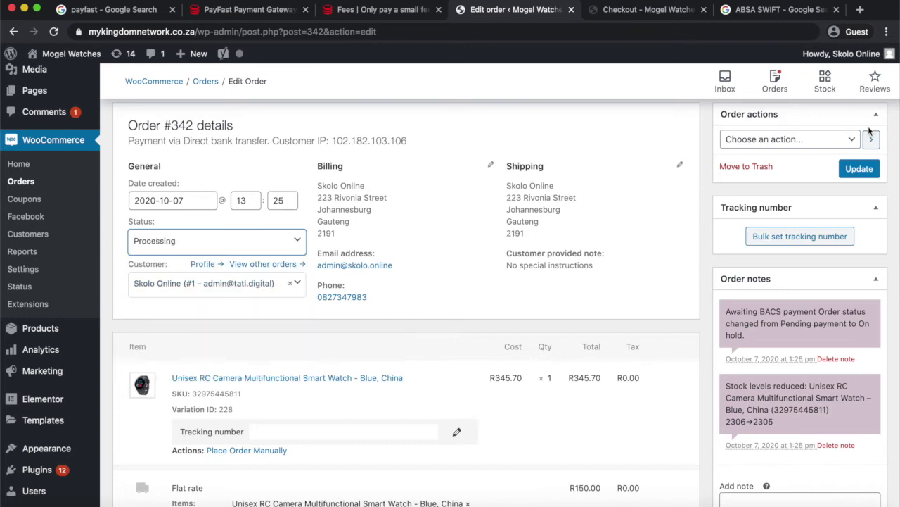
left_click(860, 169)
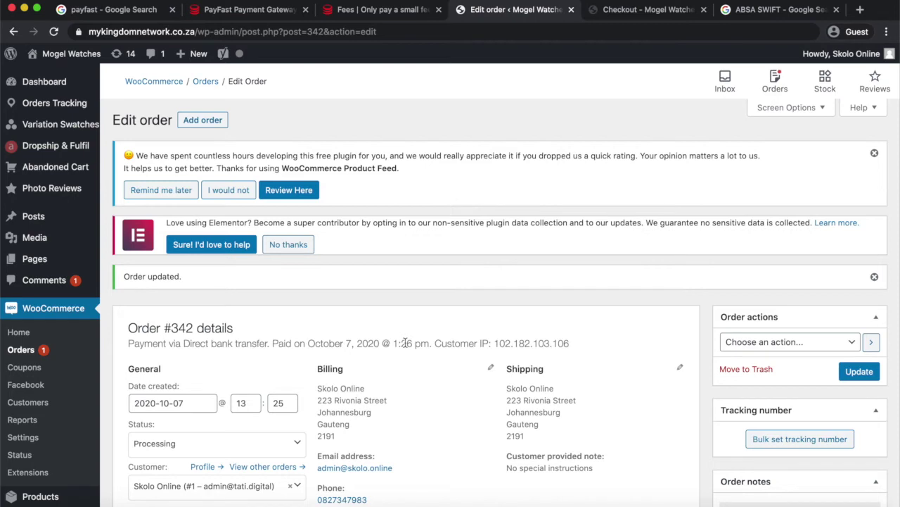
scroll(405, 342, "down", 5)
scroll(405, 344, "up", 2)
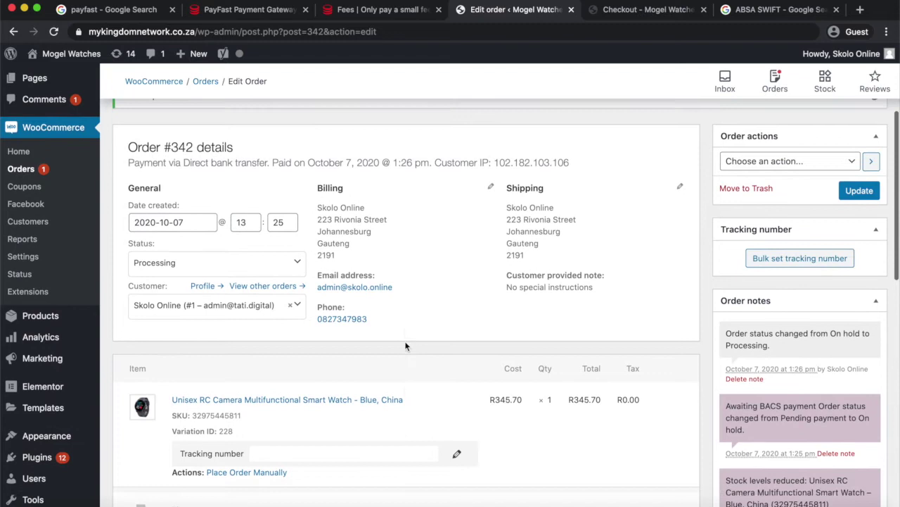
scroll(405, 345, "down", 1)
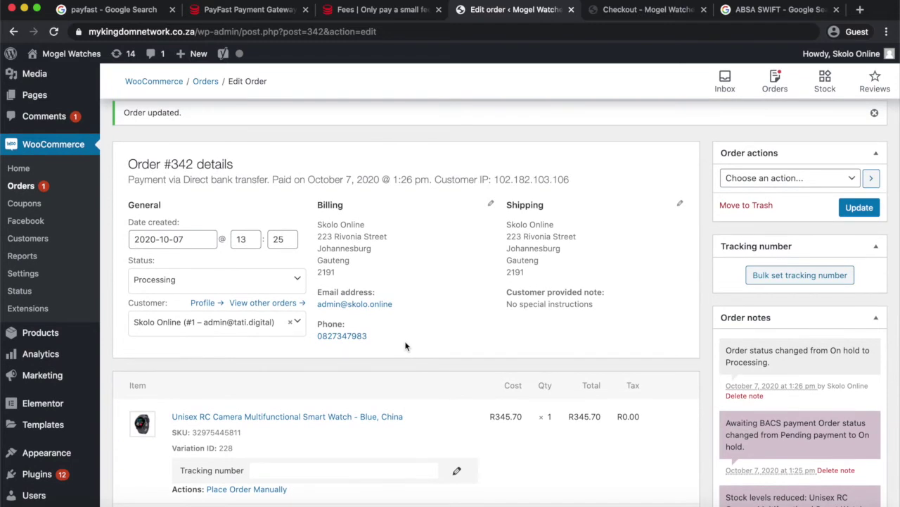
scroll(508, 147, "up", 1)
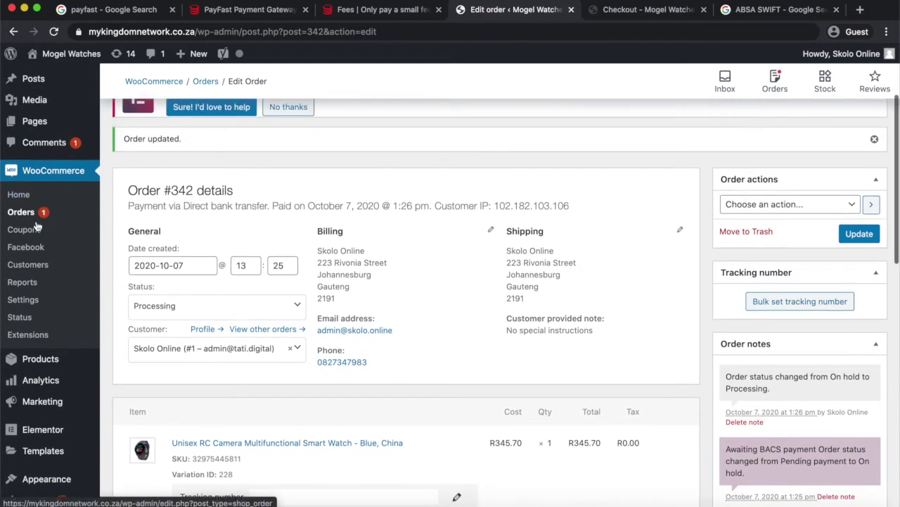
Show the WooCommerce Settings Payments list, where only Direct bank transfer is enabled.
left_click(27, 303)
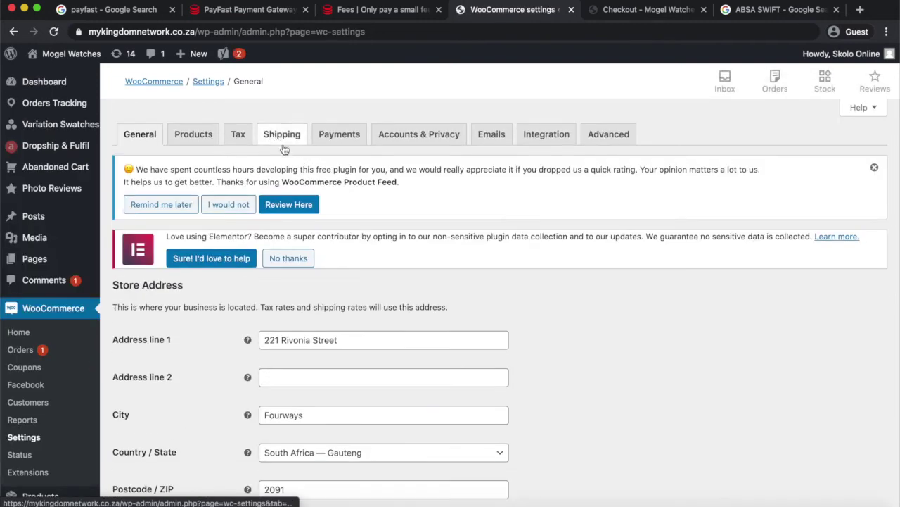
left_click(344, 136)
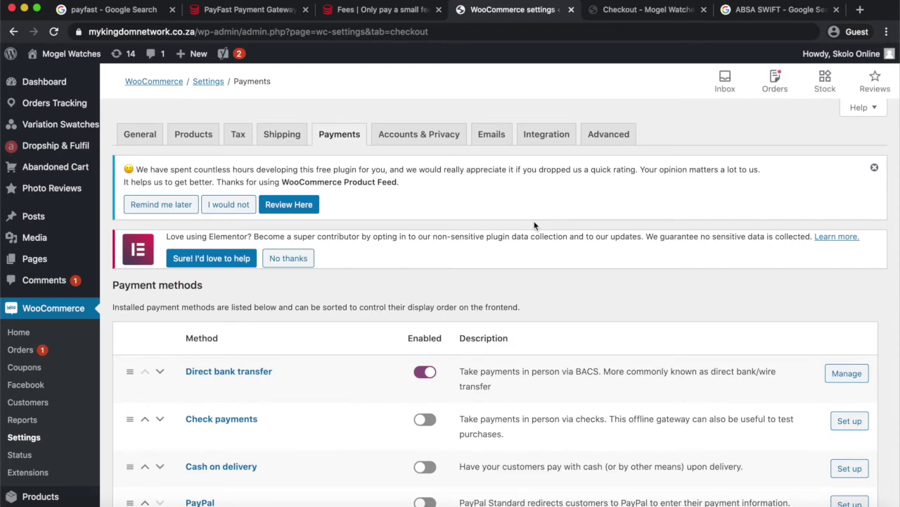
scroll(534, 225, "down", 3)
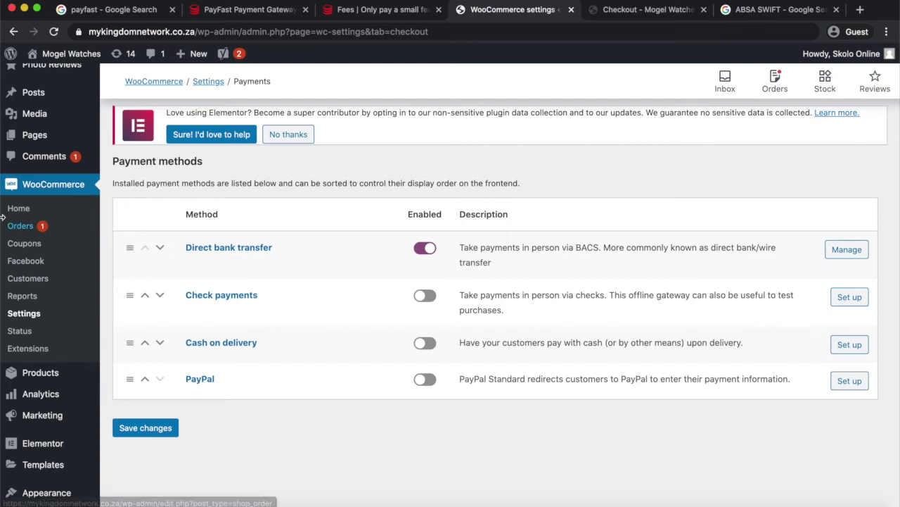
scroll(77, 374, "down", 3)
Search the Add New plugins directory for 'payfast'.
mouse_move(76, 377)
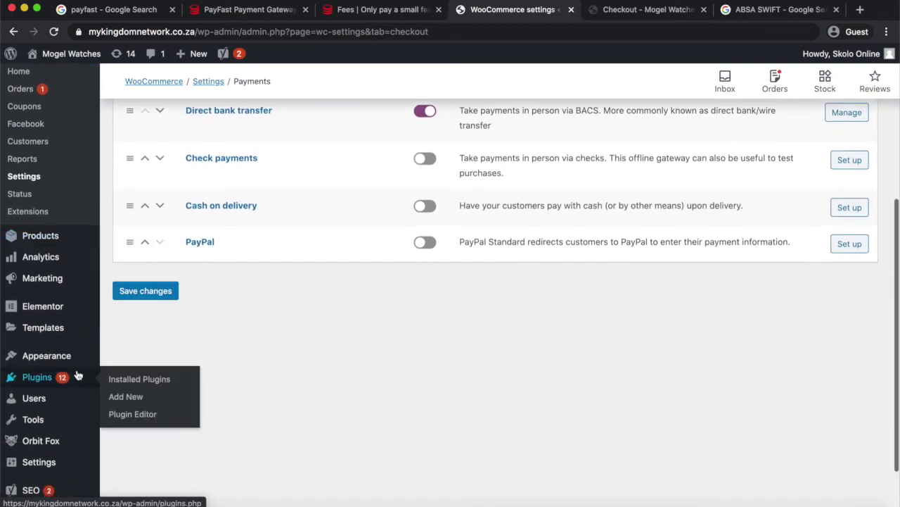
left_click(120, 398)
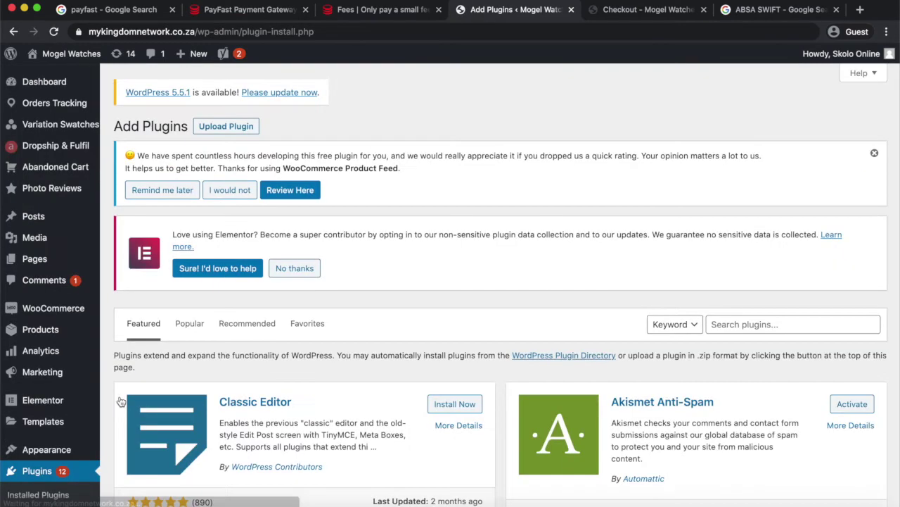
left_click(755, 325)
type("pa")
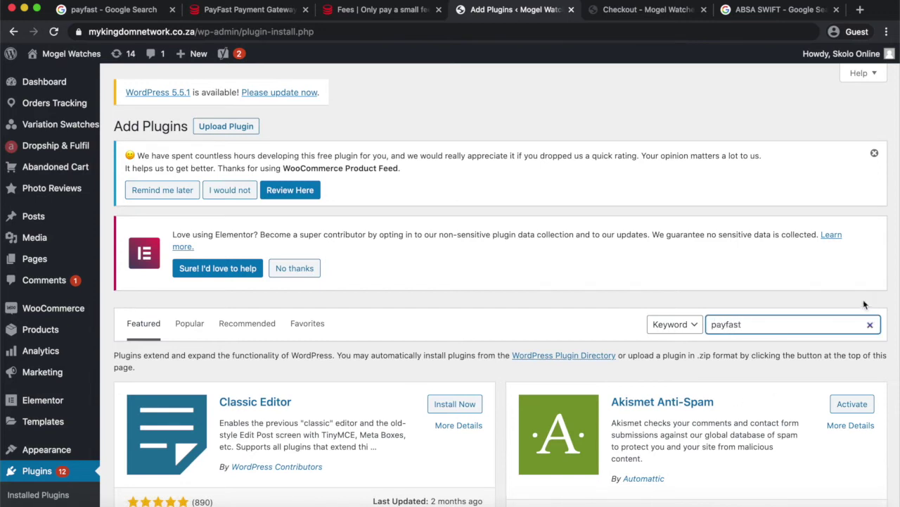
type("yfast")
Install and activate the WooCommerce PayFast Gateway plugin from the results.
scroll(650, 351, "down", 1)
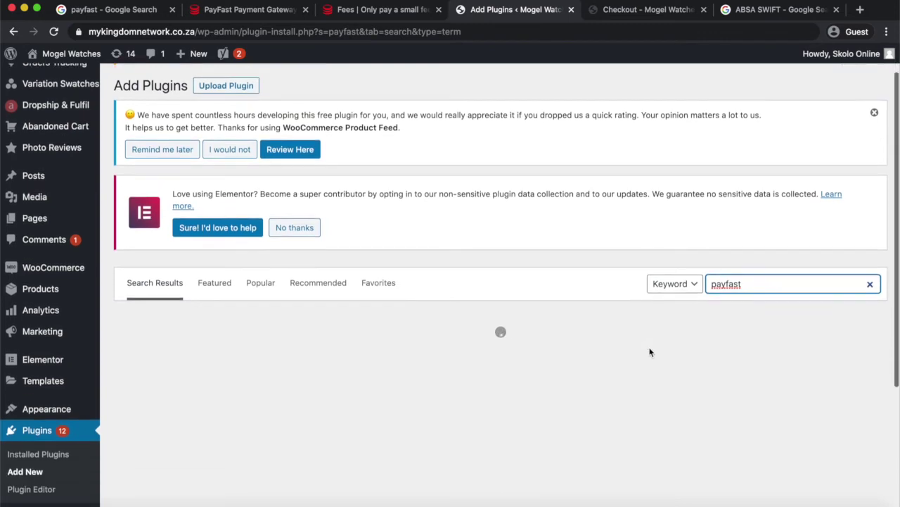
scroll(650, 351, "down", 3)
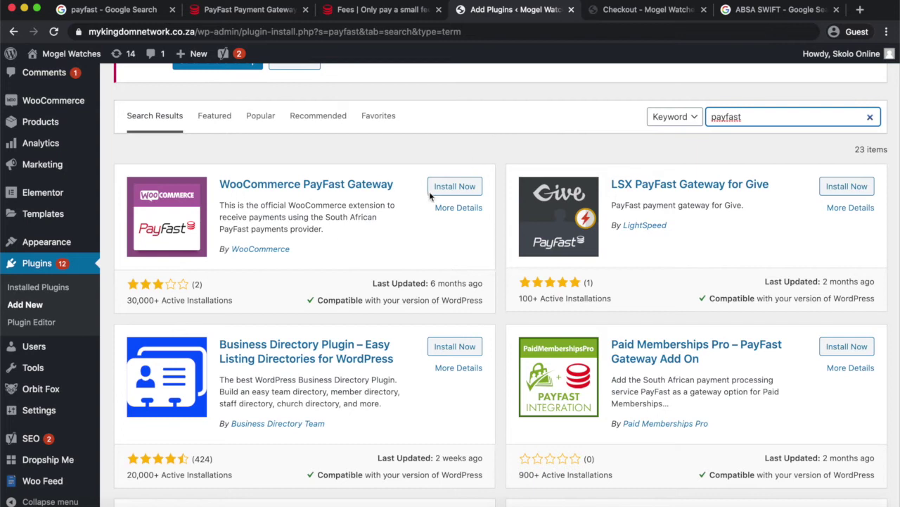
left_click(458, 192)
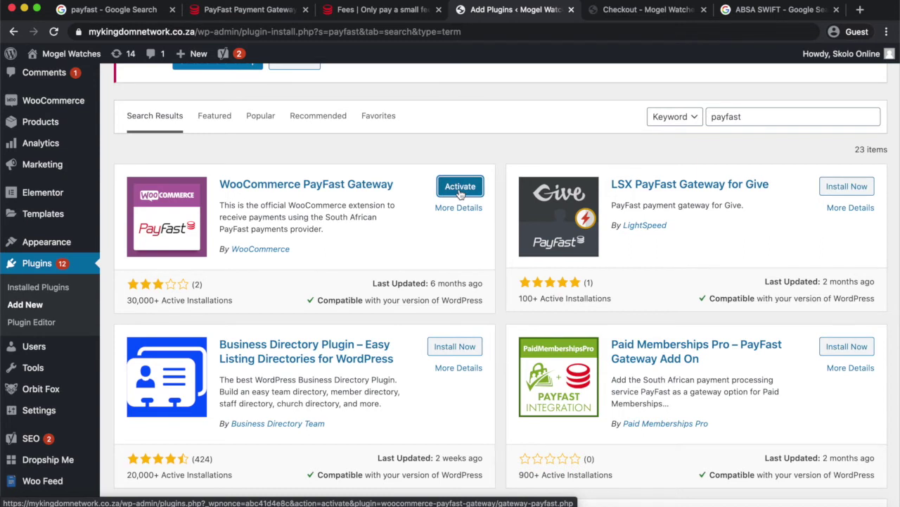
left_click(459, 189)
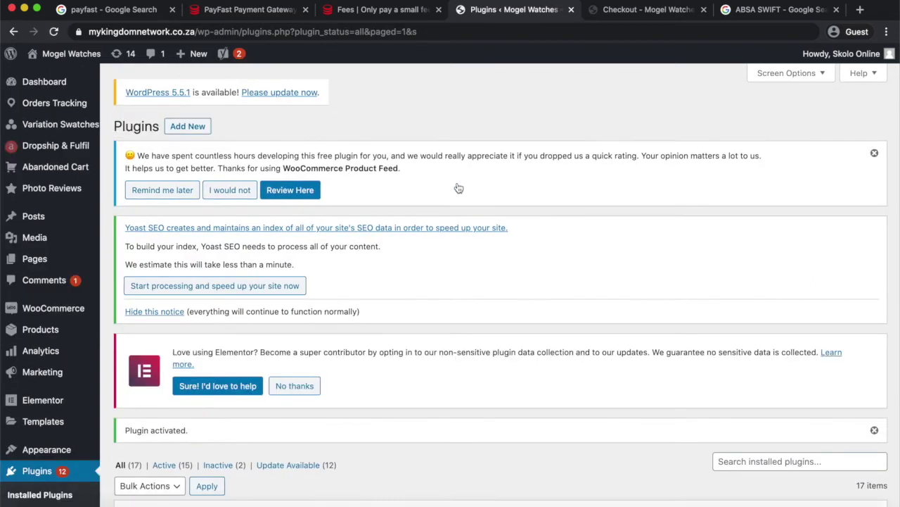
Scroll the Plugins page to review the activated PayFast plugin.
scroll(459, 188, "down", 10)
scroll(459, 188, "down", 7)
scroll(459, 188, "up", 4)
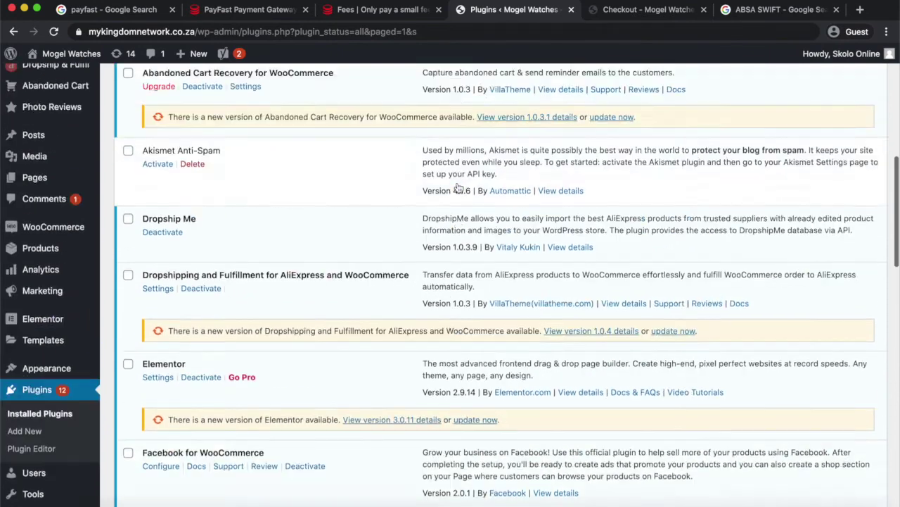
scroll(459, 188, "up", 11)
View the WooCommerce Payments table, now listing PayFast with its toggle off.
mouse_move(48, 310)
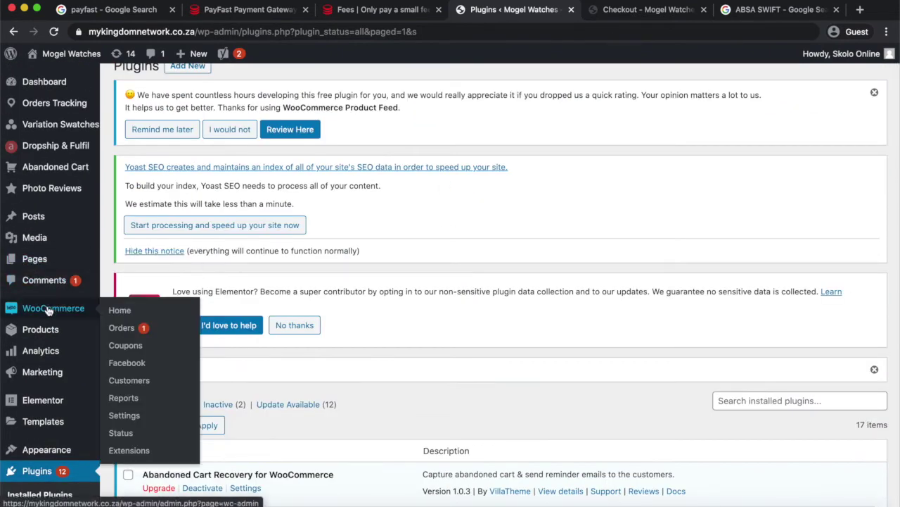
left_click(132, 417)
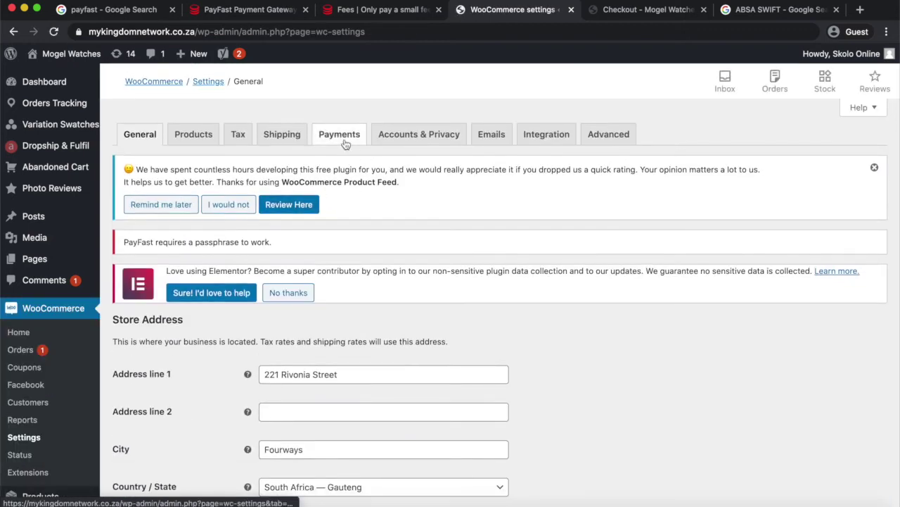
left_click(343, 139)
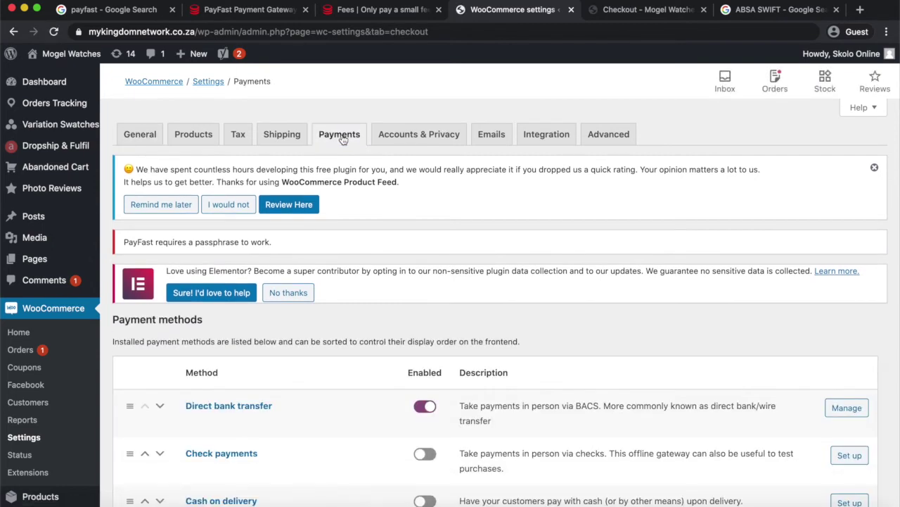
scroll(631, 294, "down", 5)
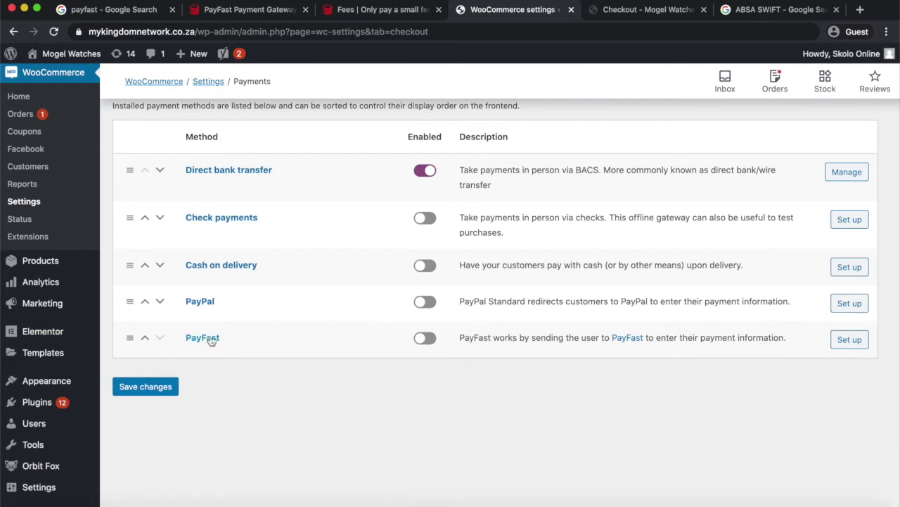
scroll(300, 326, "up", 2)
scroll(300, 326, "up", 1)
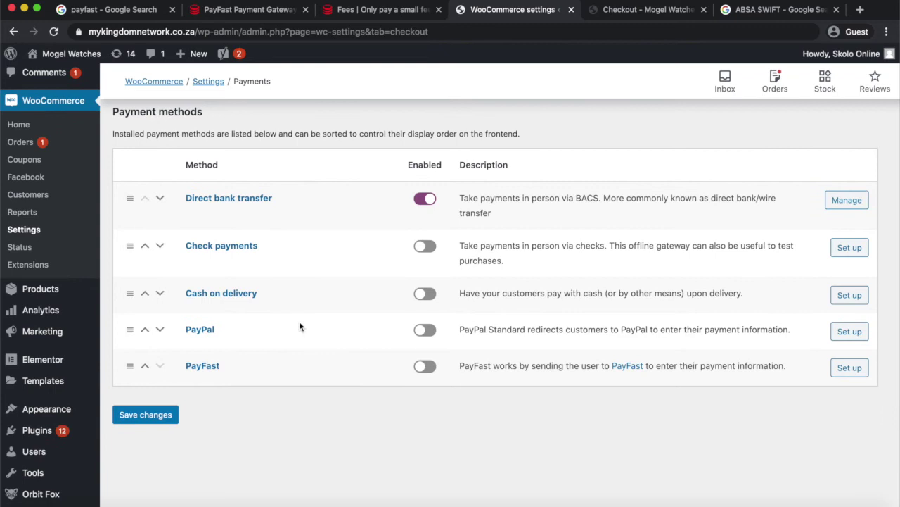
scroll(297, 324, "up", 5)
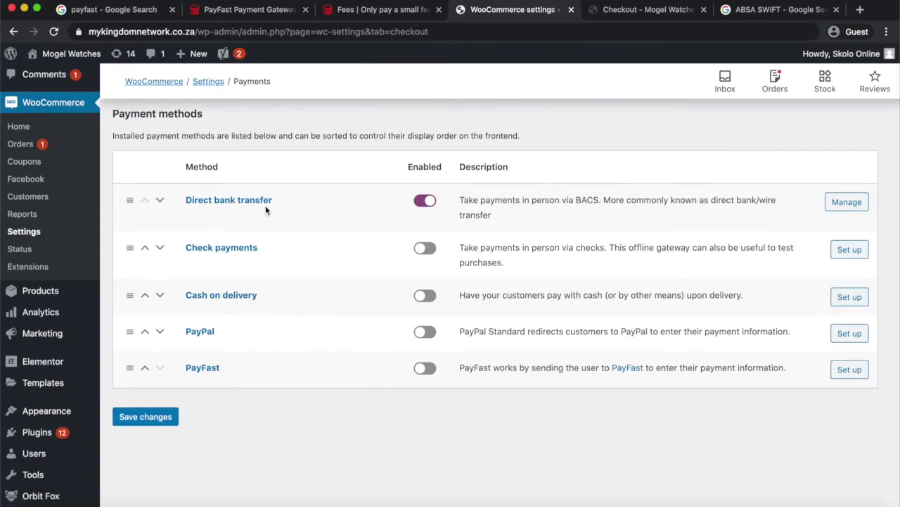
scroll(294, 324, "down", 5)
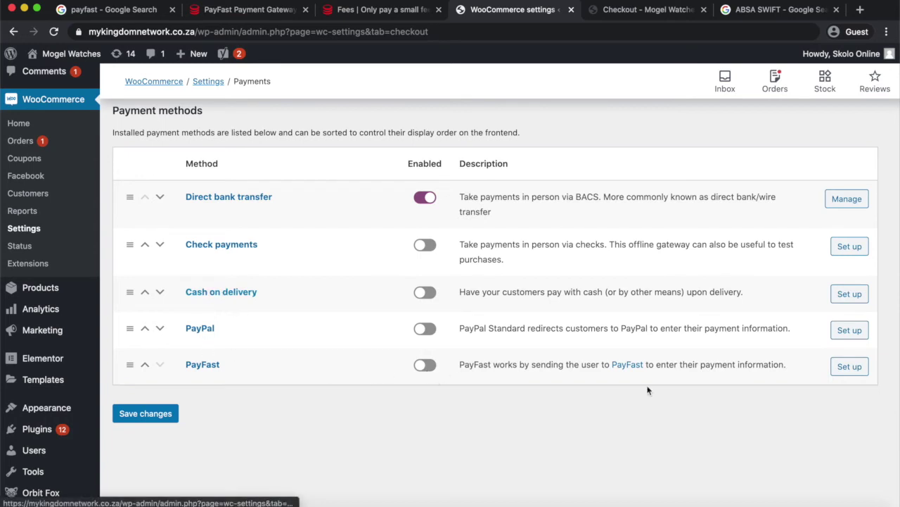
Set up PayFast with the description 'Mogel Watches Online STore'.
left_click(857, 369)
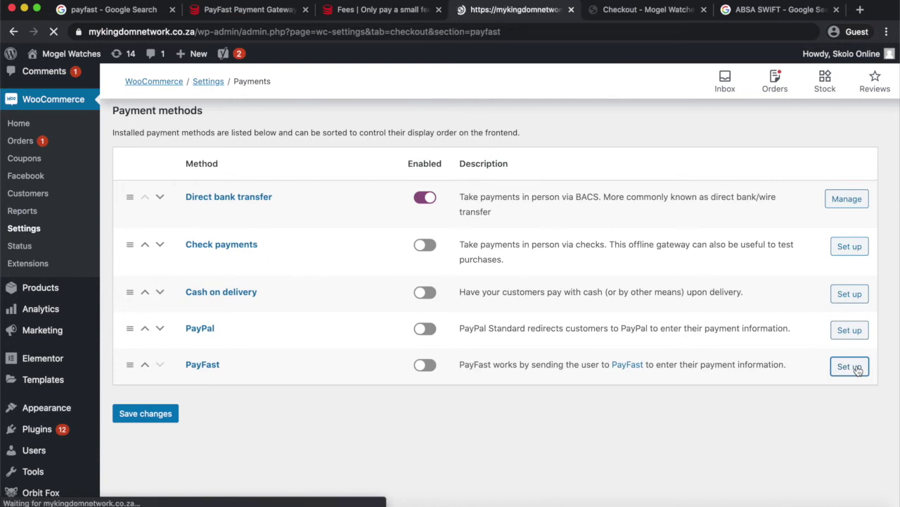
scroll(858, 371, "down", 1)
scroll(858, 371, "down", 5)
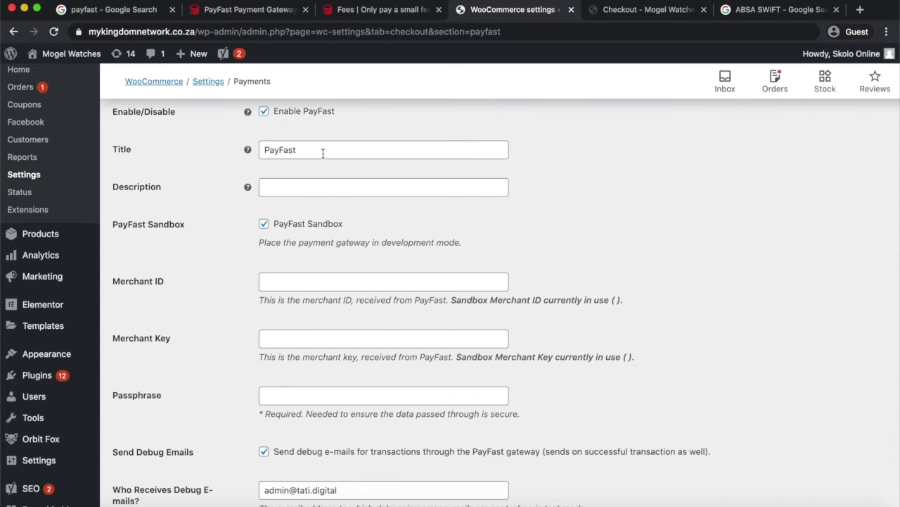
left_click(294, 189)
type("Mogel Watches Online STore")
Highlight the empty Merchant ID, Merchant Key and Passphrase labels in the PayFast settings.
scroll(343, 230, "down", 1)
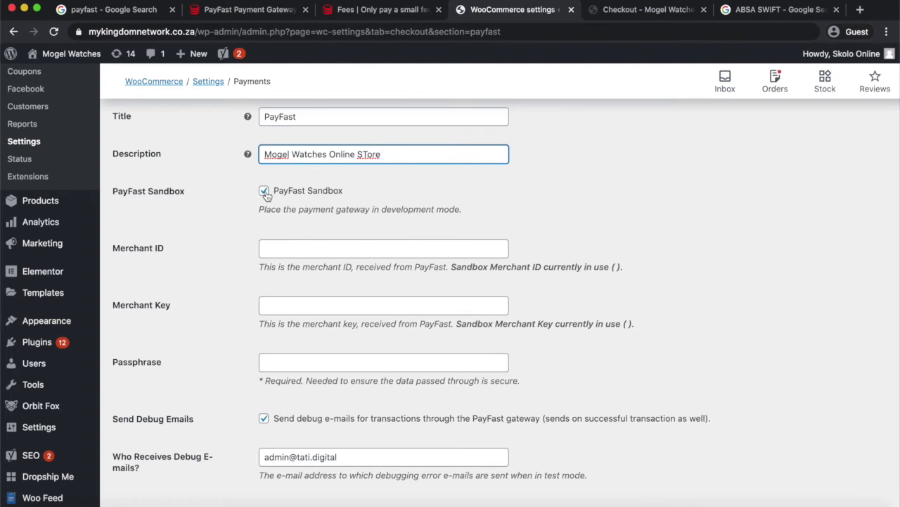
scroll(337, 270, "down", 1)
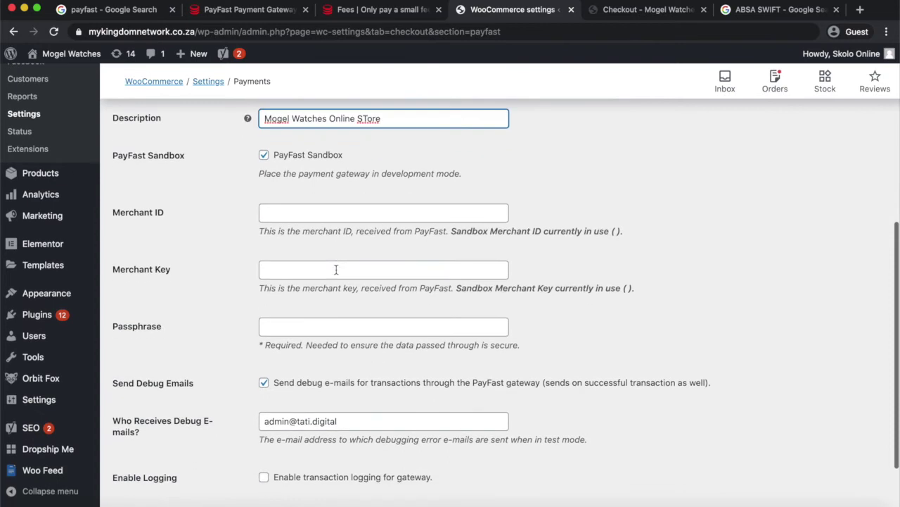
scroll(290, 219, "down", 1)
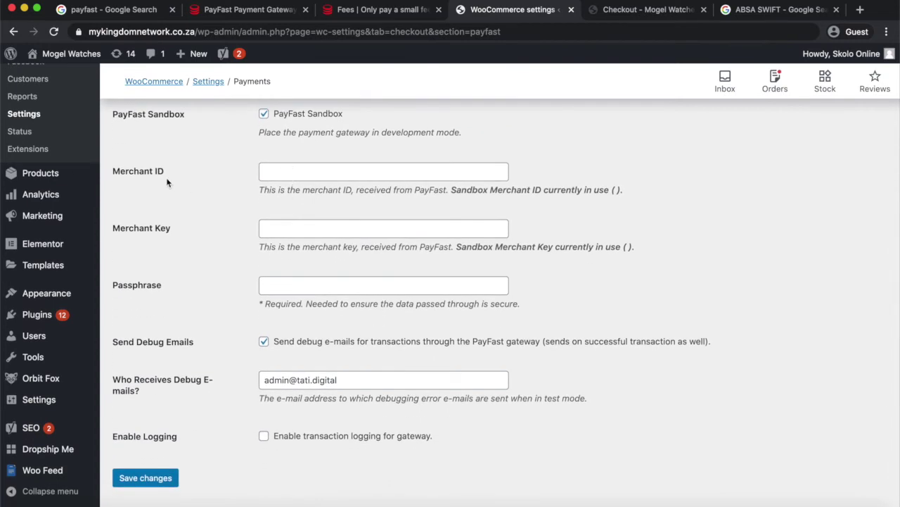
left_click_drag(165, 173, 114, 174)
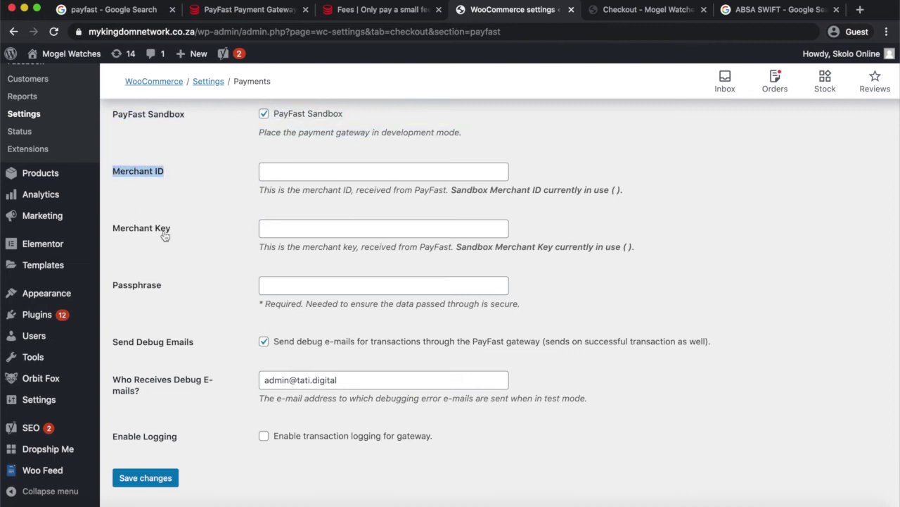
left_click_drag(182, 232, 112, 230)
left_click_drag(167, 291, 116, 289)
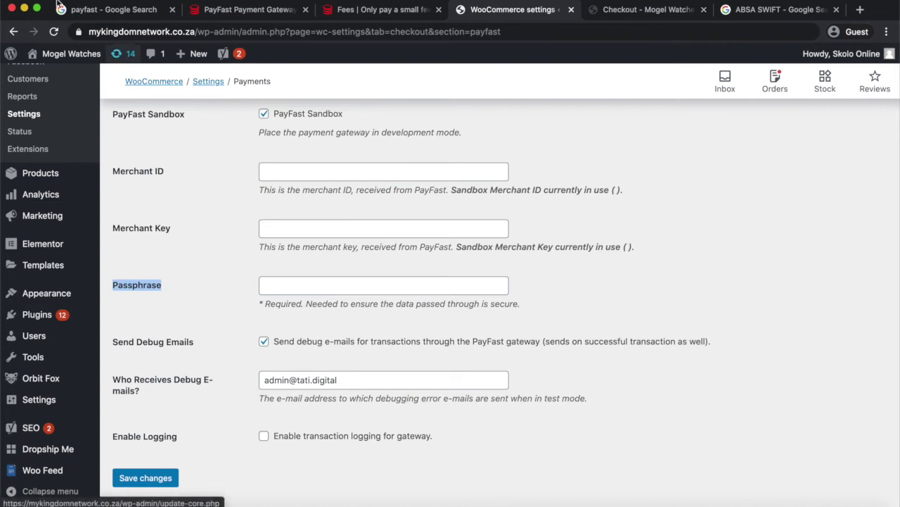
Go back to the payfast Google results and select the search query.
left_click(106, 11)
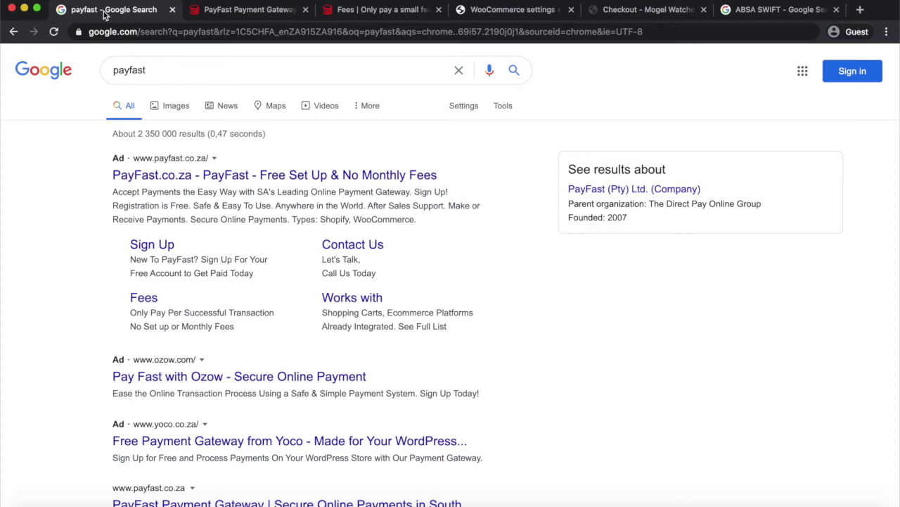
scroll(197, 92, "down", 2)
scroll(195, 91, "up", 2)
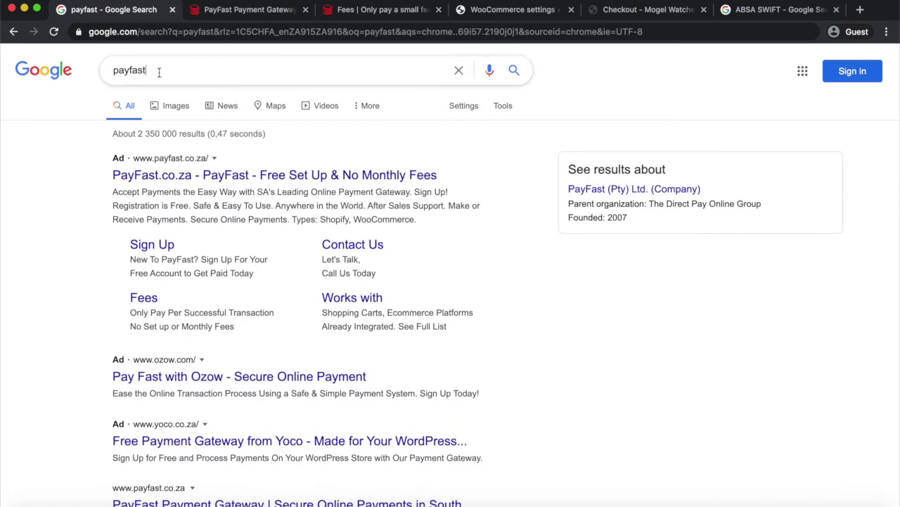
left_click_drag(162, 73, 48, 73)
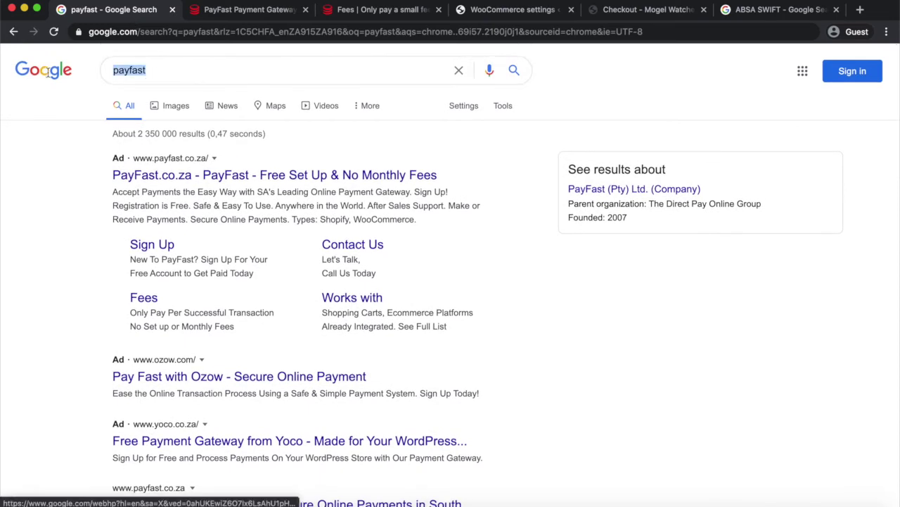
Bring up the PayFast homepage headed 'The Ultimate Online Payment Solution'.
left_click(226, 12)
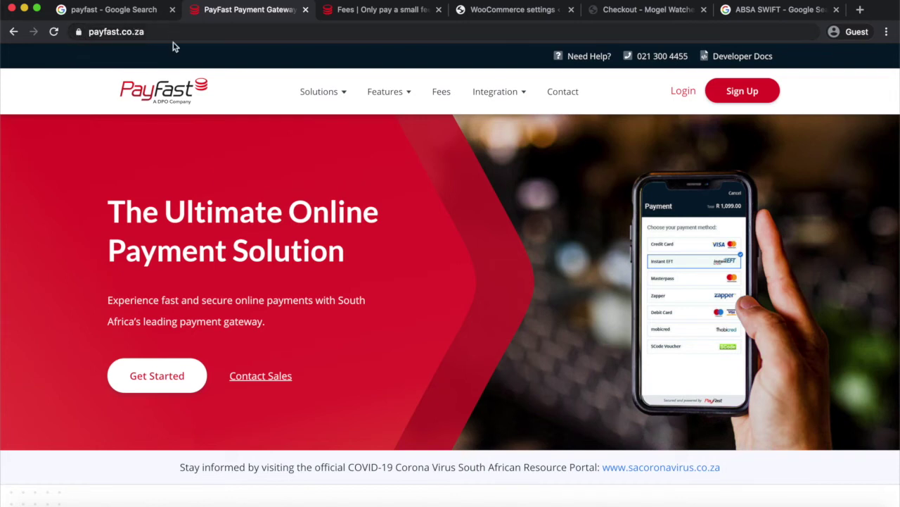
scroll(202, 173, "down", 1)
scroll(202, 173, "up", 1)
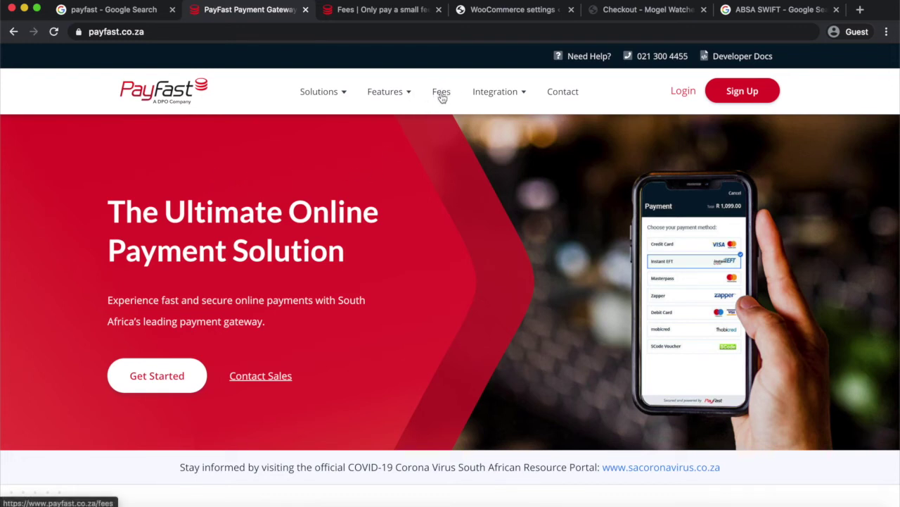
Scroll PayFast's Fees page to the fee table: cards 3.5% plus R 2.00, Instant EFT 2.0%.
left_click(372, 12)
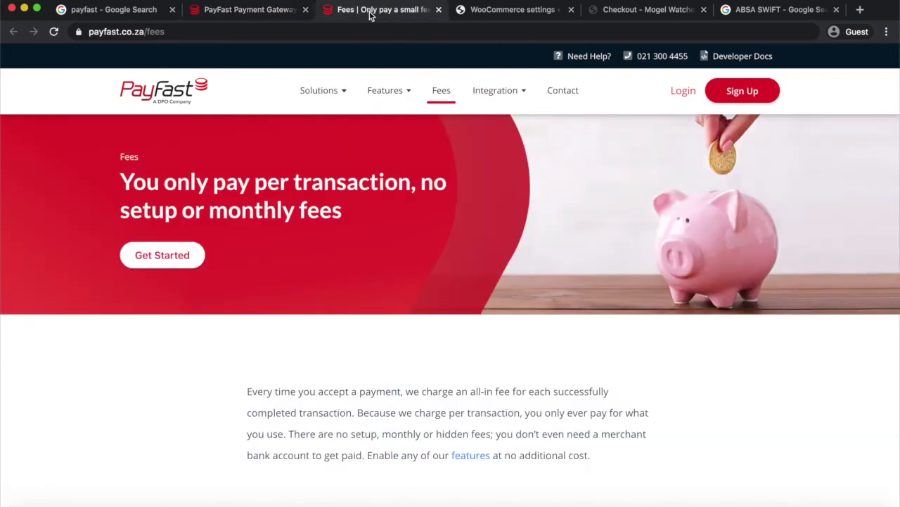
scroll(370, 217, "down", 5)
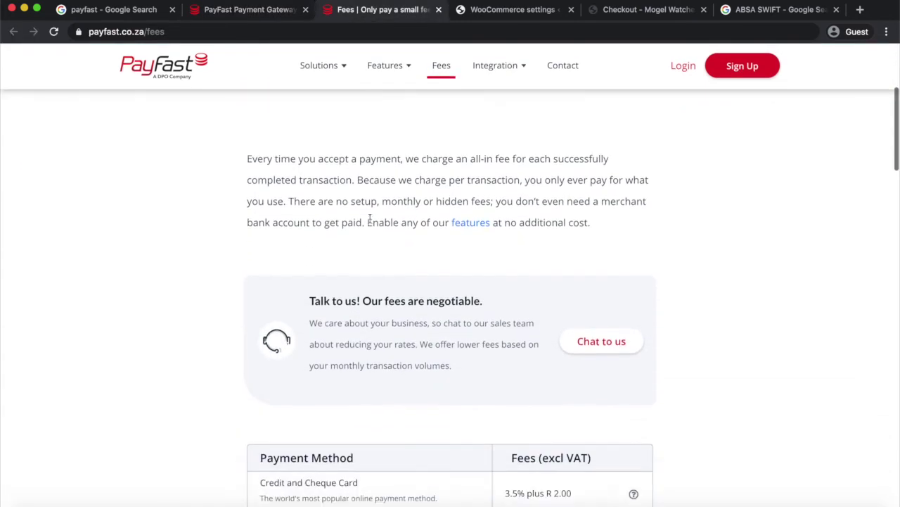
scroll(371, 222, "up", 5)
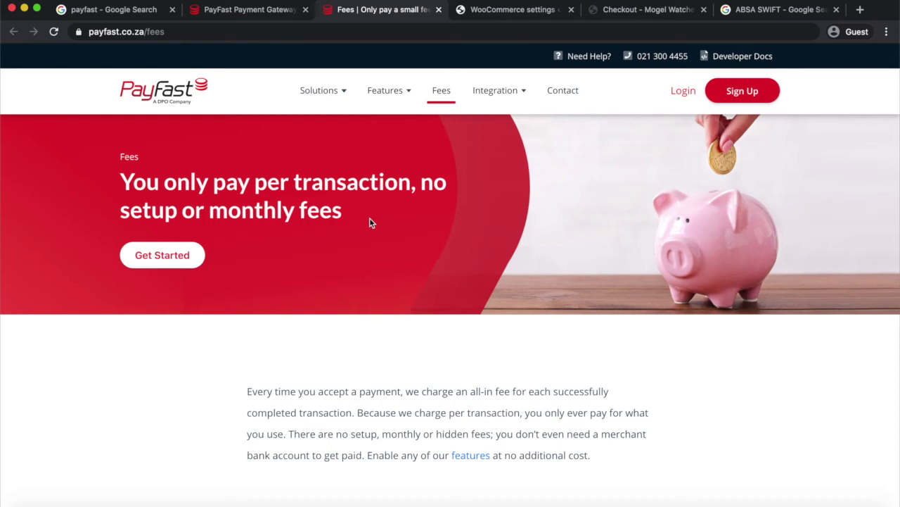
scroll(371, 223, "down", 10)
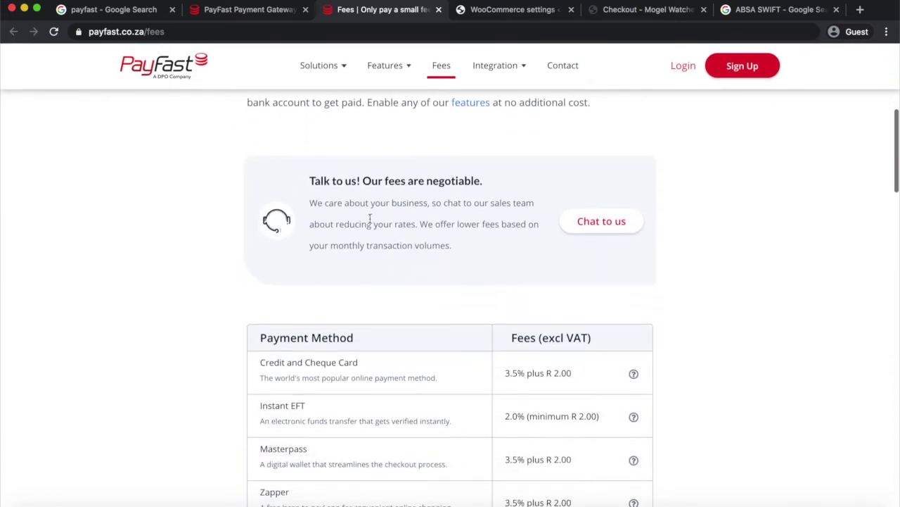
scroll(371, 223, "down", 2)
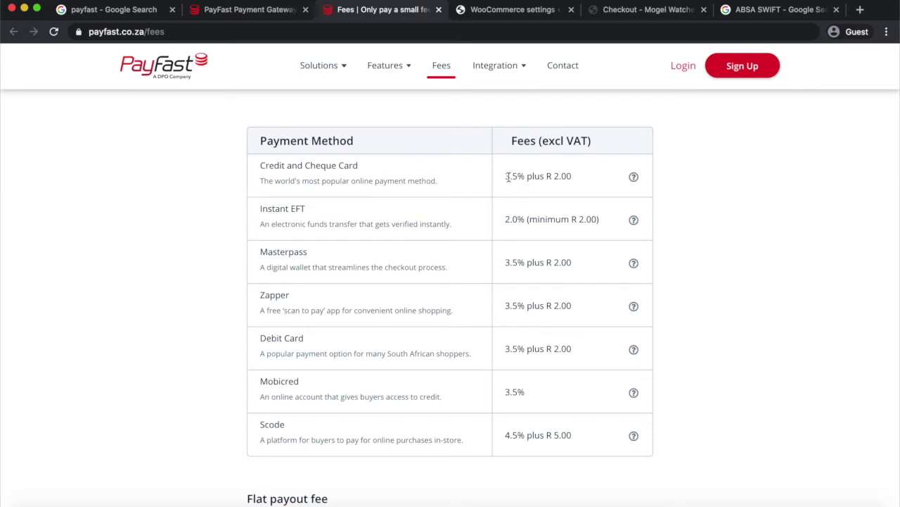
left_click_drag(506, 177, 519, 177)
left_click(507, 218)
left_click_drag(507, 219, 529, 220)
left_click_drag(506, 261, 525, 262)
left_click_drag(507, 305, 528, 304)
left_click_drag(505, 348, 518, 348)
scroll(521, 426, "down", 1)
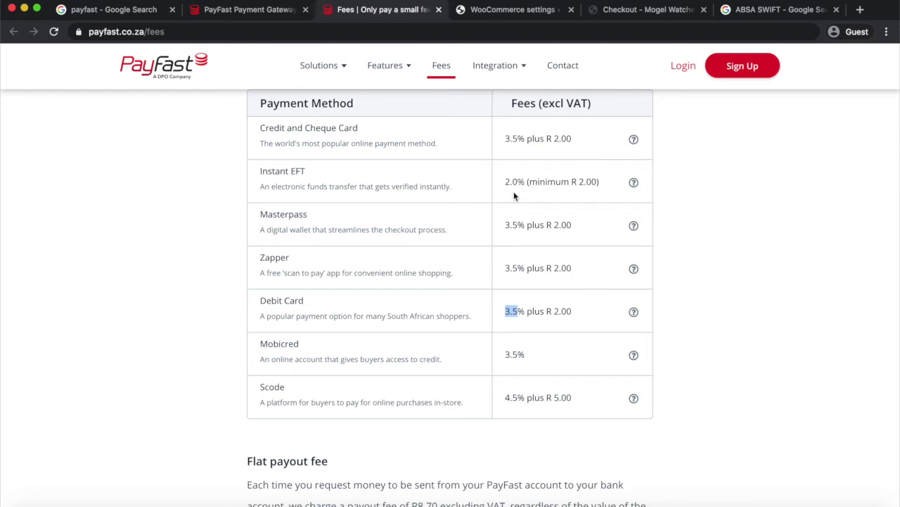
scroll(514, 201, "up", 1)
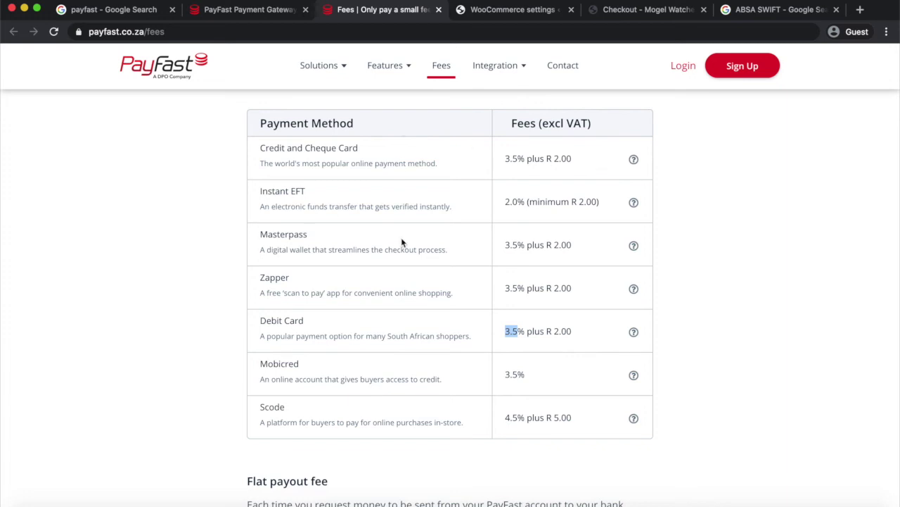
scroll(401, 239, "down", 4)
scroll(401, 237, "up", 10)
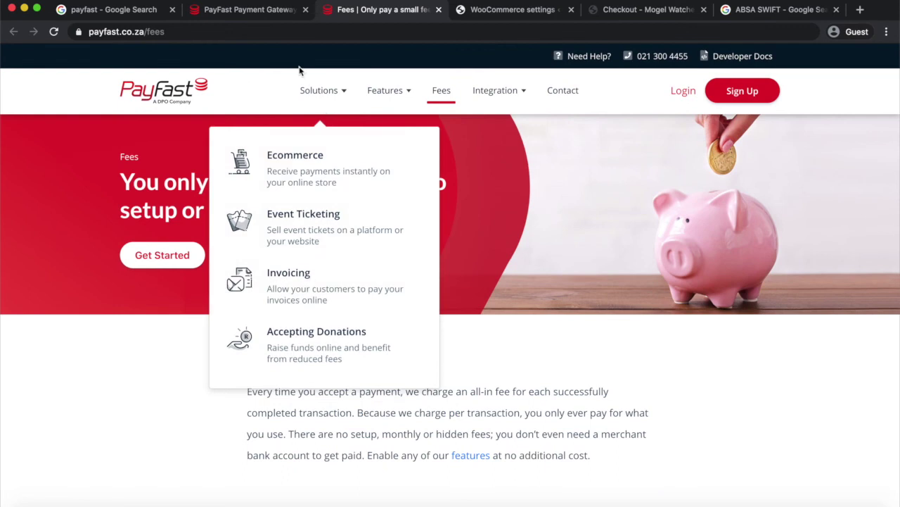
left_click(234, 13)
scroll(254, 253, "down", 6)
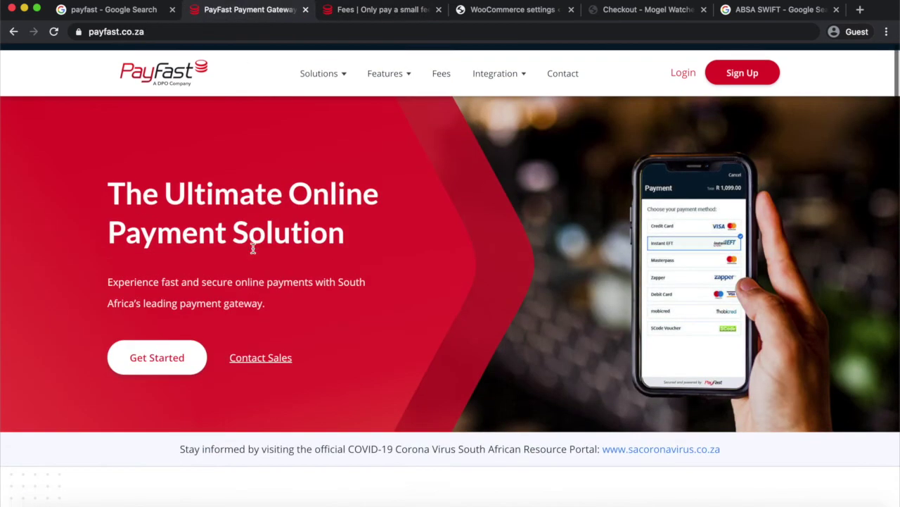
scroll(254, 253, "down", 2)
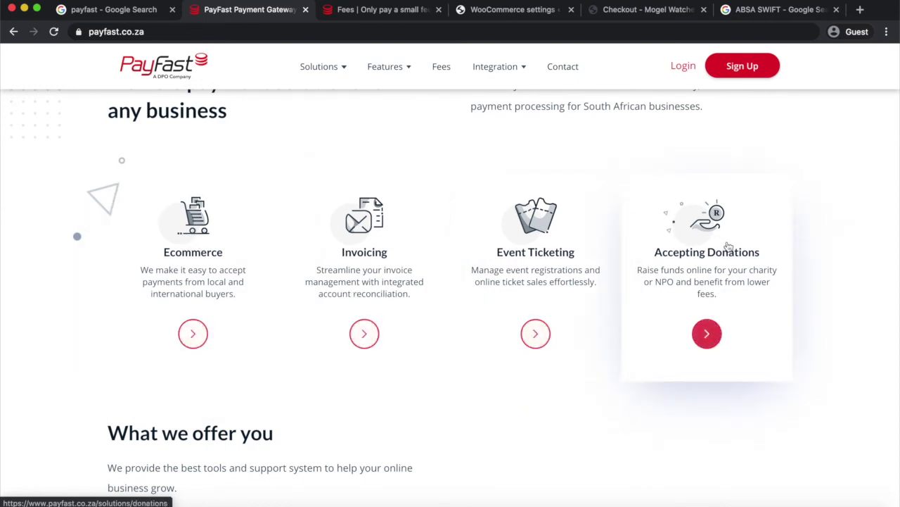
left_click(192, 334)
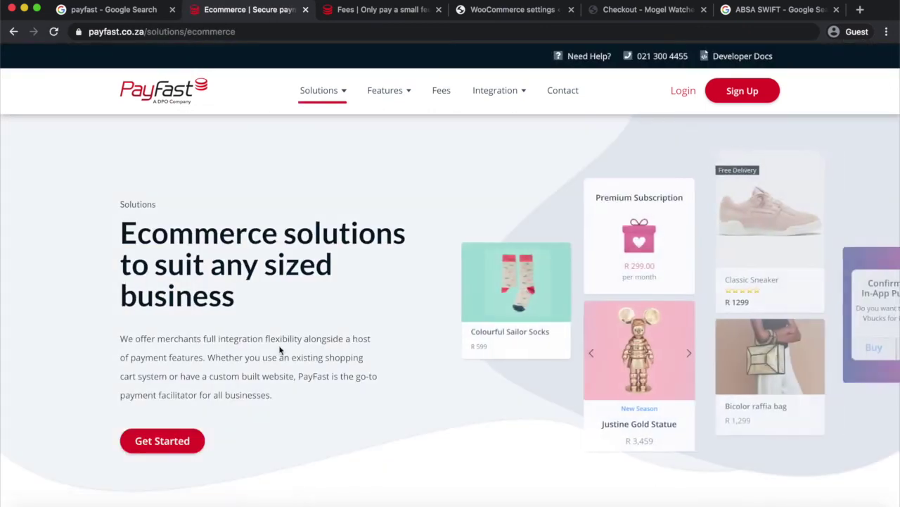
scroll(277, 350, "down", 2)
scroll(528, 221, "up", 3)
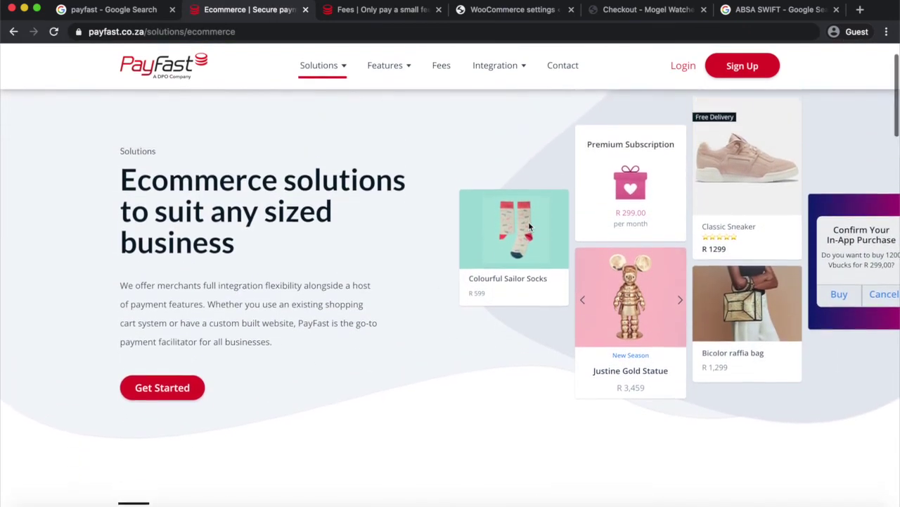
scroll(757, 195, "down", 5)
scroll(757, 195, "down", 10)
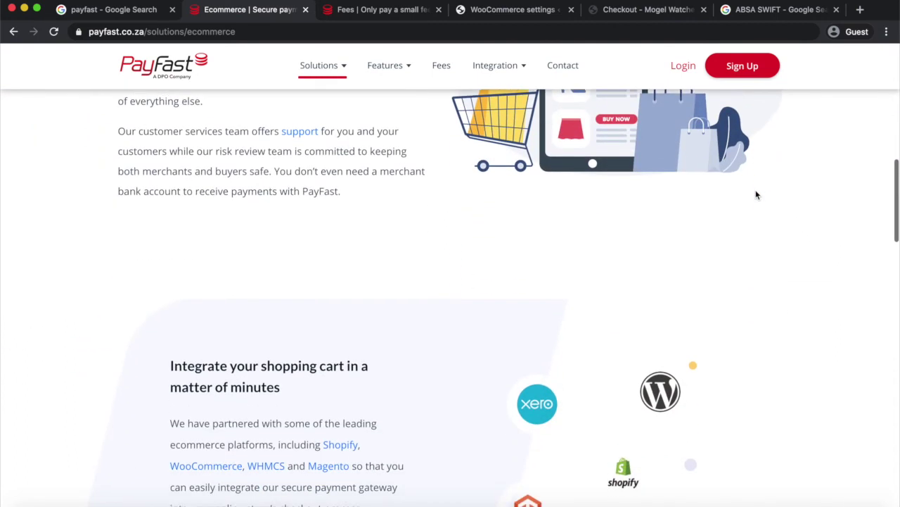
scroll(757, 195, "down", 5)
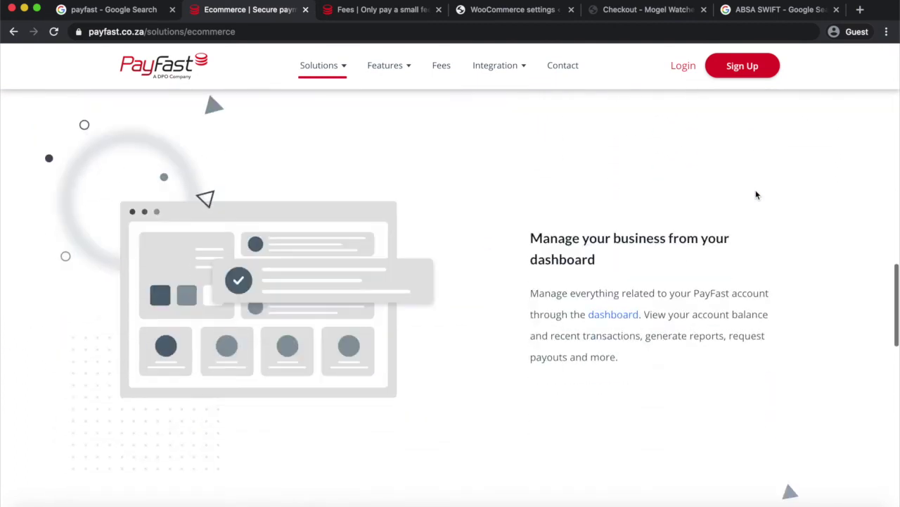
scroll(757, 195, "up", 8)
scroll(757, 195, "down", 2)
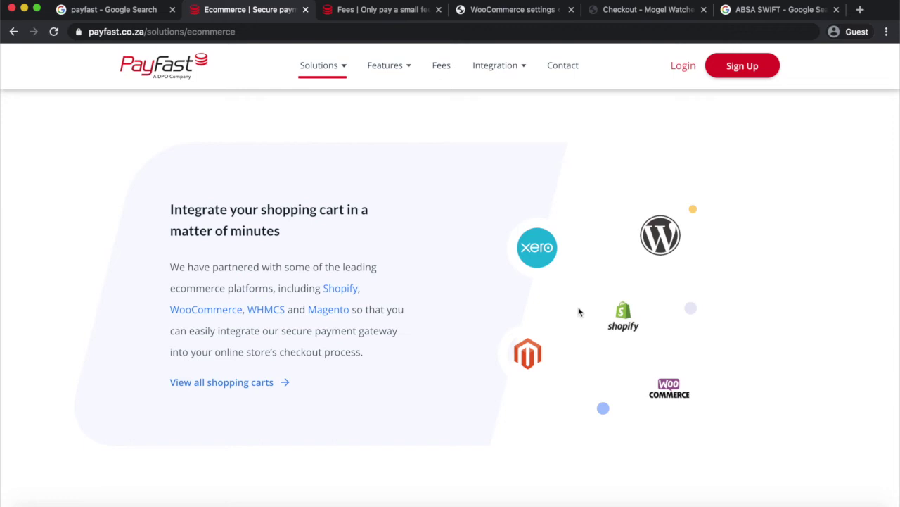
scroll(578, 312, "up", 10)
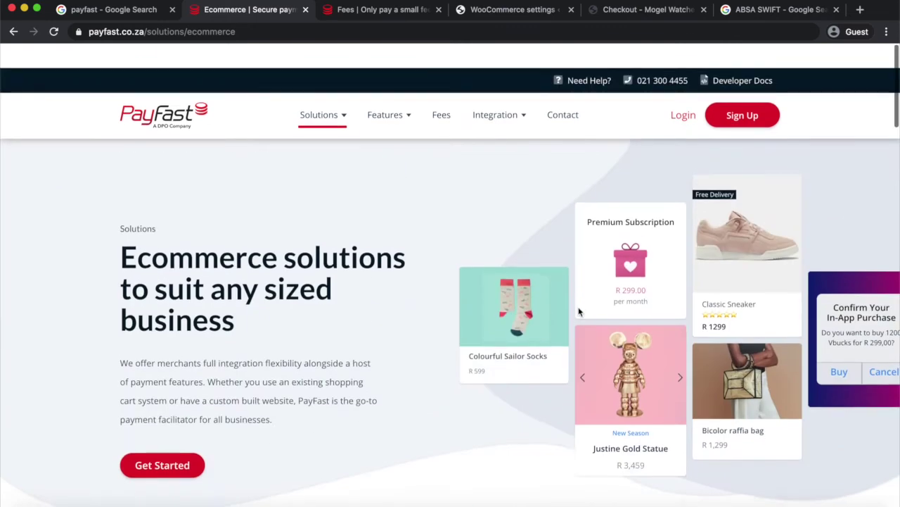
scroll(578, 311, "down", 3)
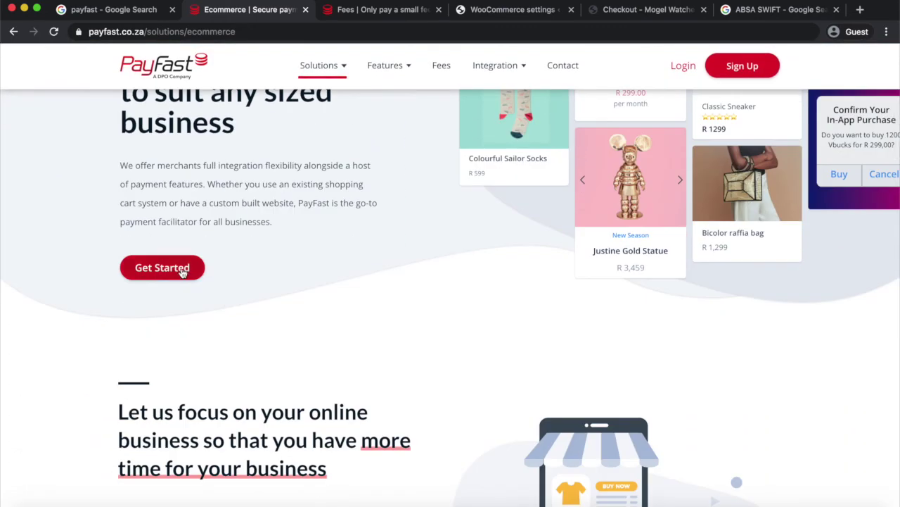
Look over the 'Register for a PayFast Account Today' form's email, password and account-type fields.
left_click(733, 67)
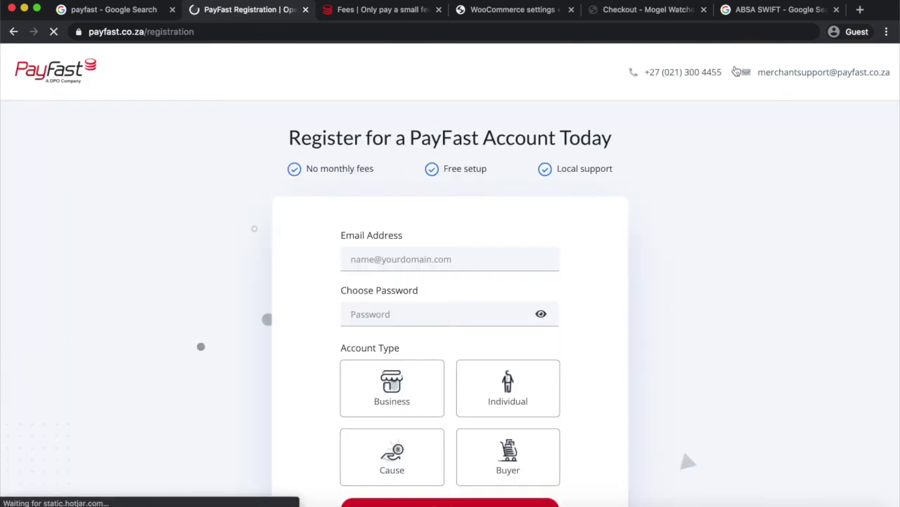
scroll(694, 263, "down", 3)
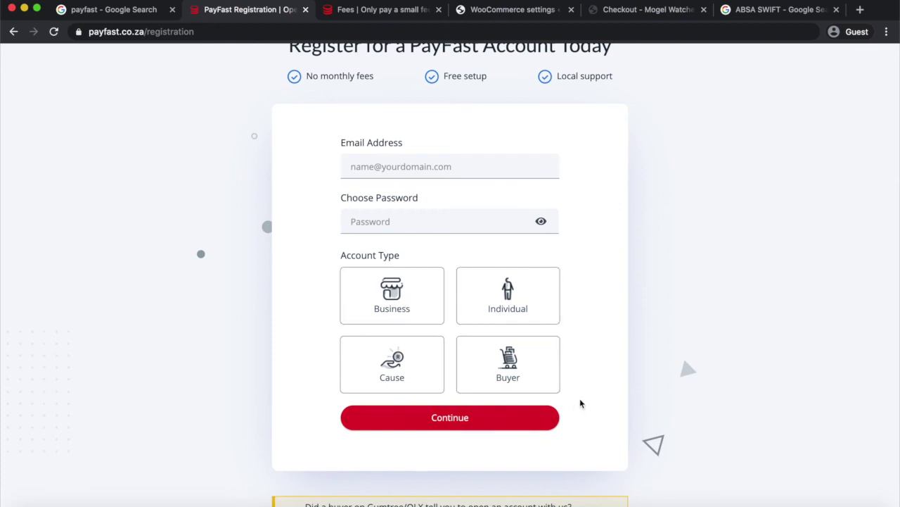
scroll(580, 403, "up", 1)
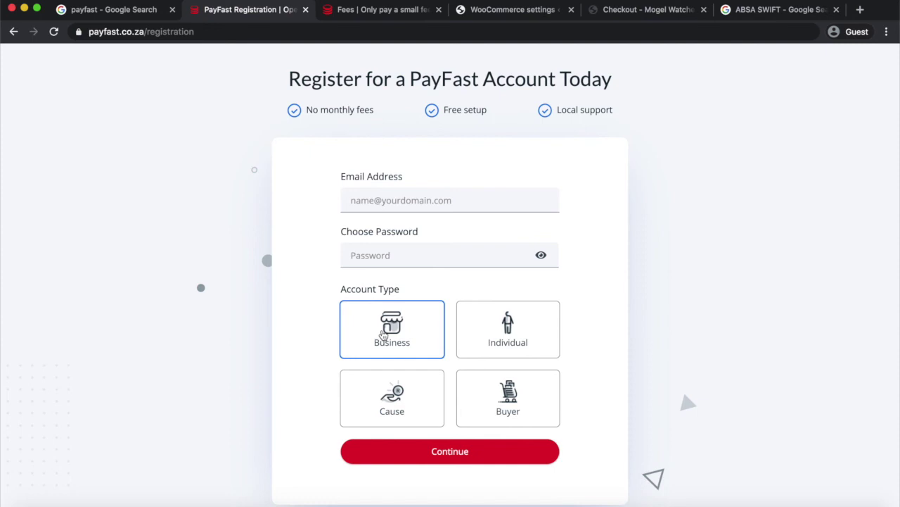
left_click(364, 9)
Scroll through PayFast's Payment Method fees table, then go back to the empty registration form.
mouse_move(385, 91)
scroll(377, 196, "down", 3)
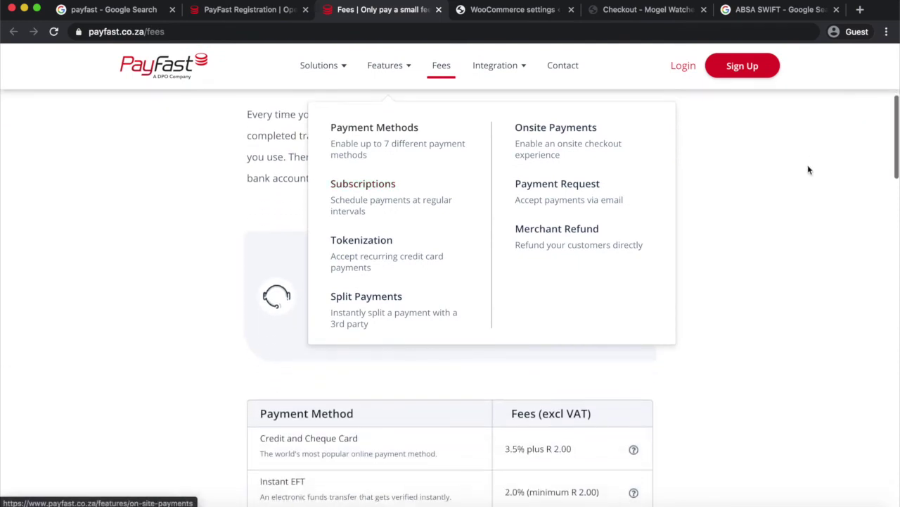
scroll(814, 280, "down", 3)
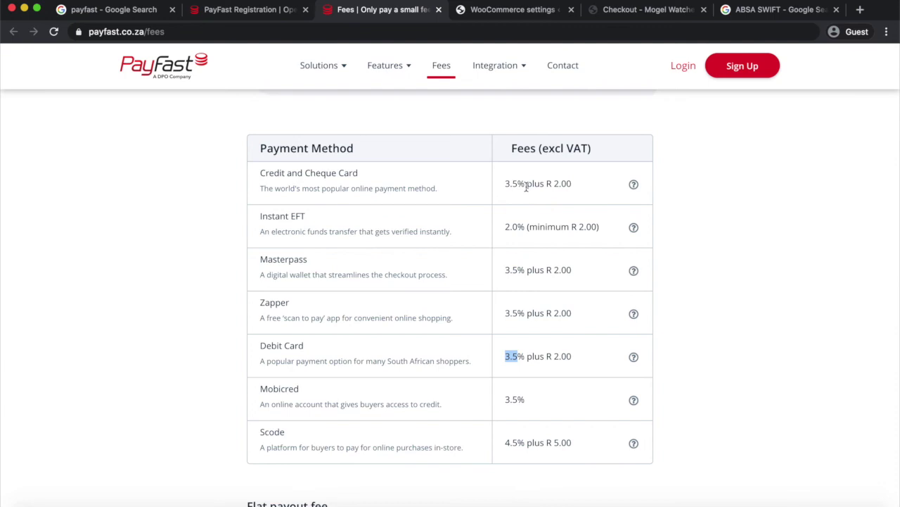
left_click(239, 16)
scroll(422, 237, "down", 1)
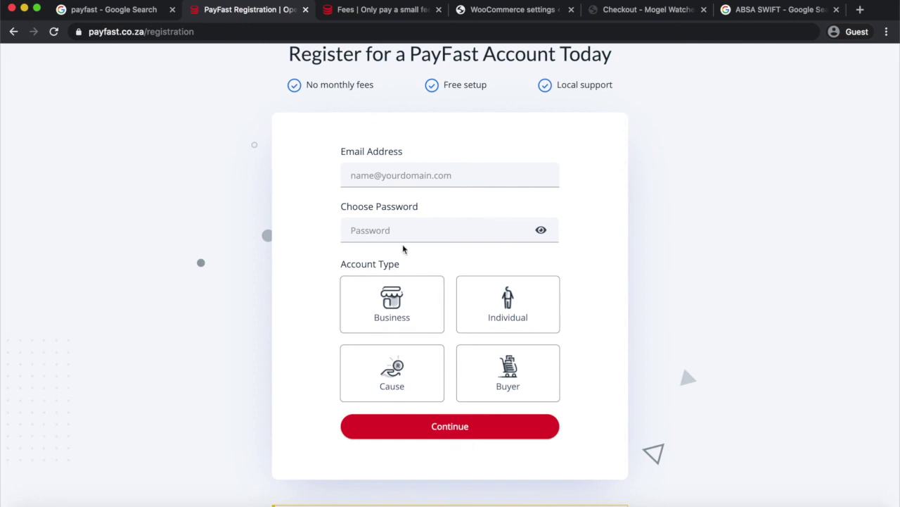
Switch back to WooCommerce's PayFast gateway settings, where Merchant ID, Merchant Key and Passphrase are still blank.
left_click(548, 11)
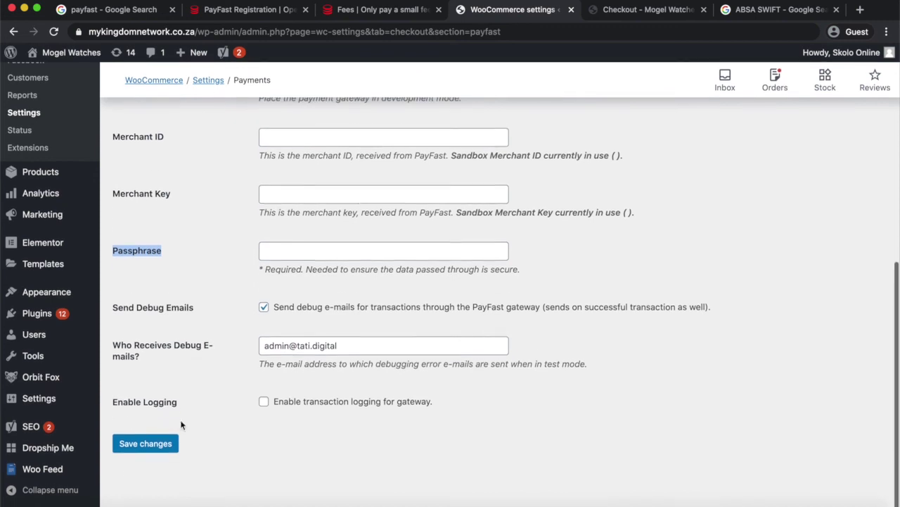
Recheck the PayFast gateway settings and the test order's Order Received page, then return to PayFast's fees.
scroll(291, 376, "up", 5)
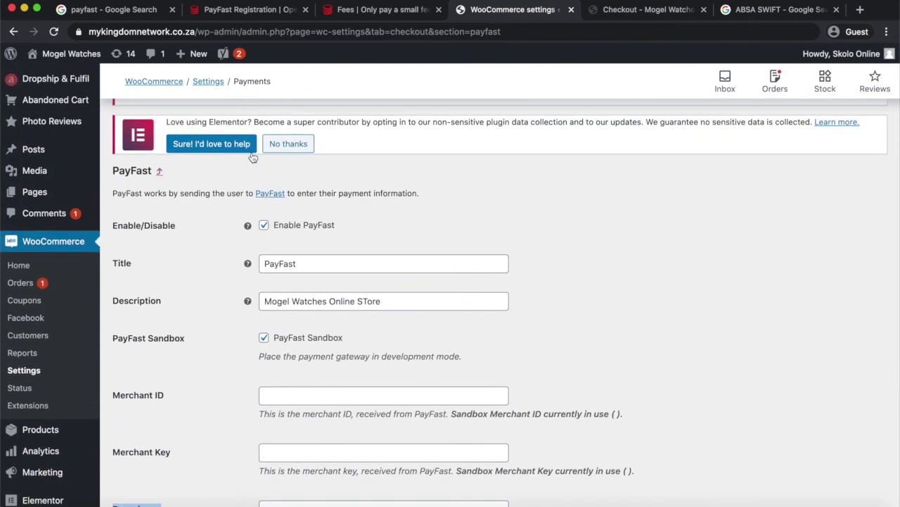
left_click(625, 9)
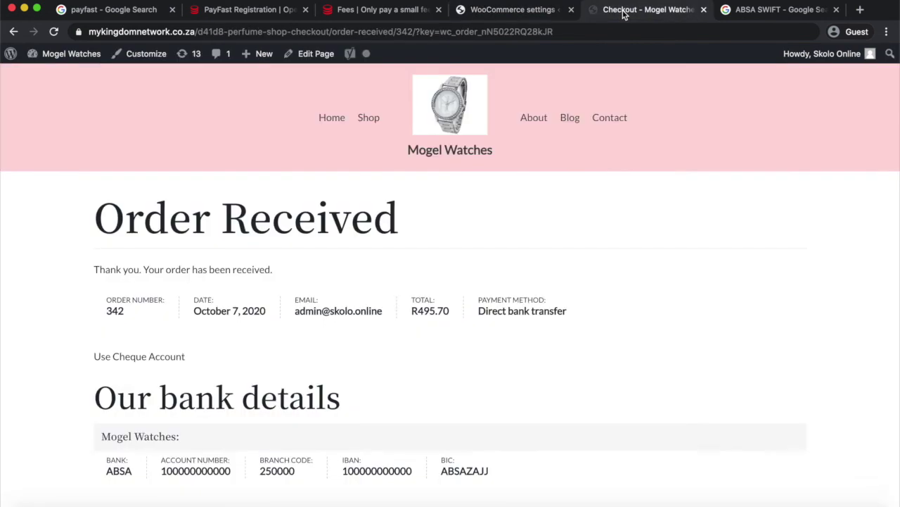
scroll(553, 208, "down", 1)
scroll(554, 207, "up", 1)
left_click(371, 10)
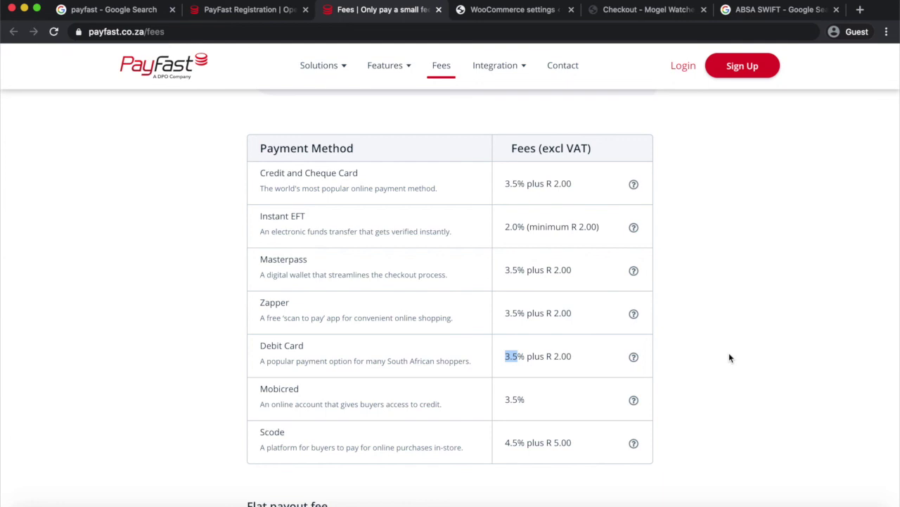
Highlight the R8.70 excluding VAT flat payout fee and scroll further down the fees page.
scroll(728, 357, "down", 3)
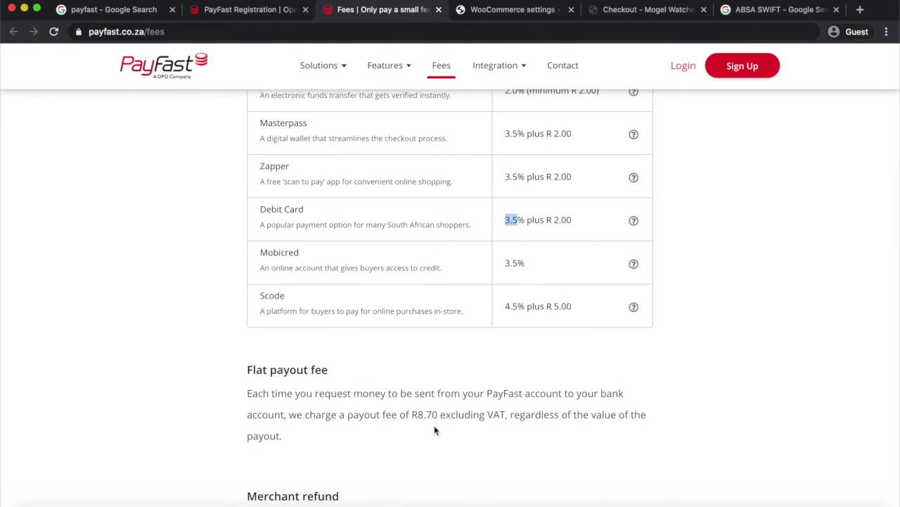
left_click_drag(412, 414, 504, 414)
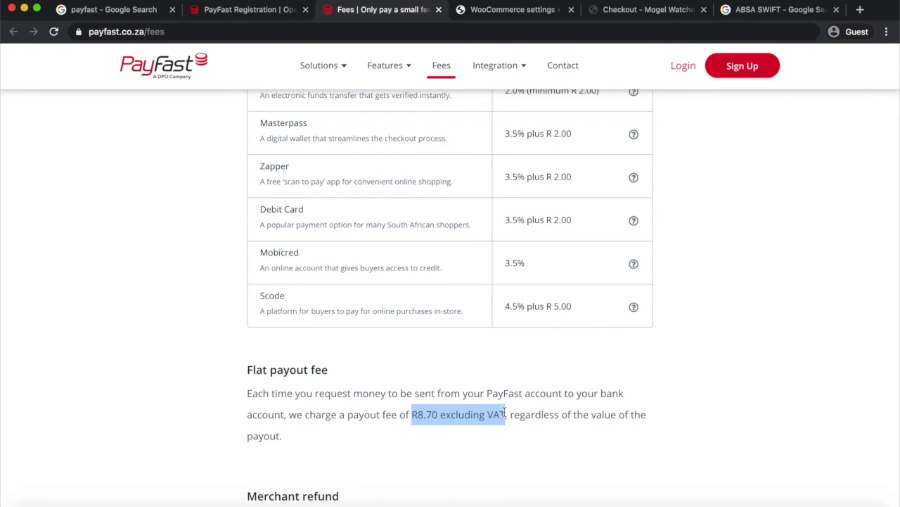
scroll(503, 413, "down", 1)
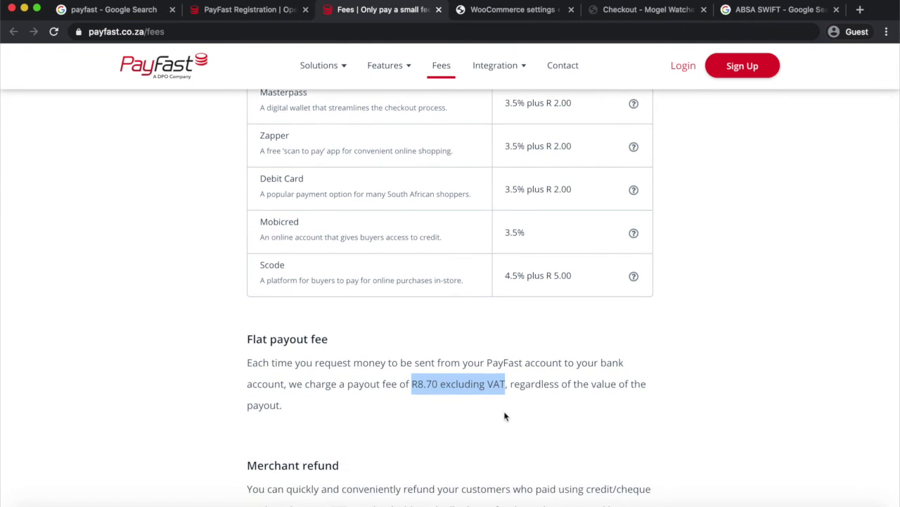
scroll(504, 416, "down", 4)
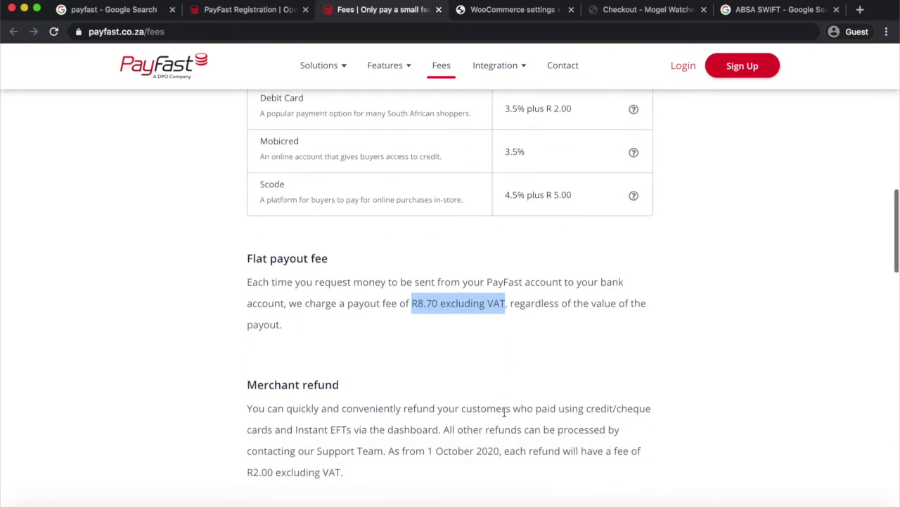
scroll(504, 416, "down", 5)
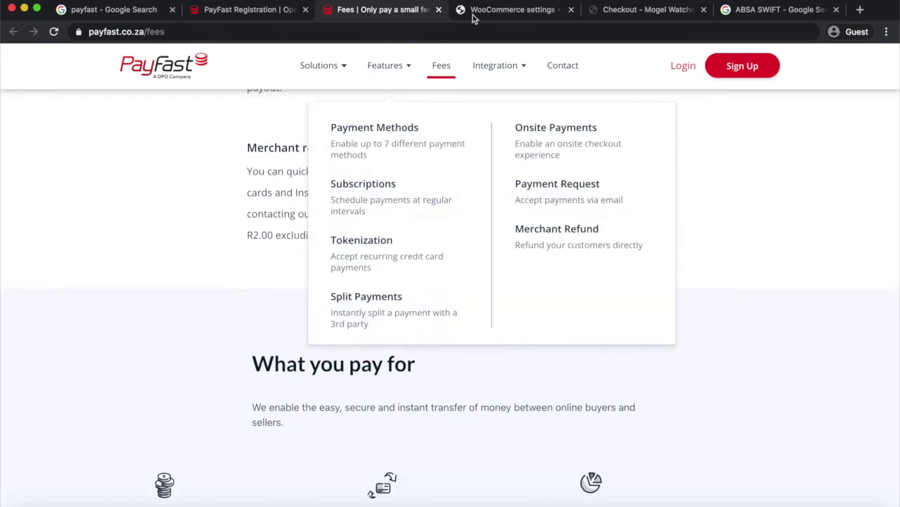
Glance at the store's PayFast settings and the Order Received page, then return to PayFast's fees.
left_click(518, 15)
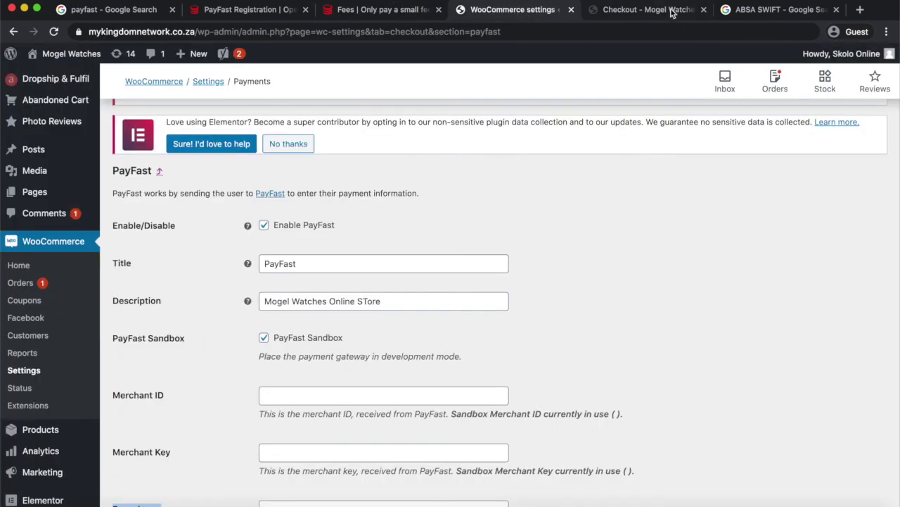
left_click(662, 17)
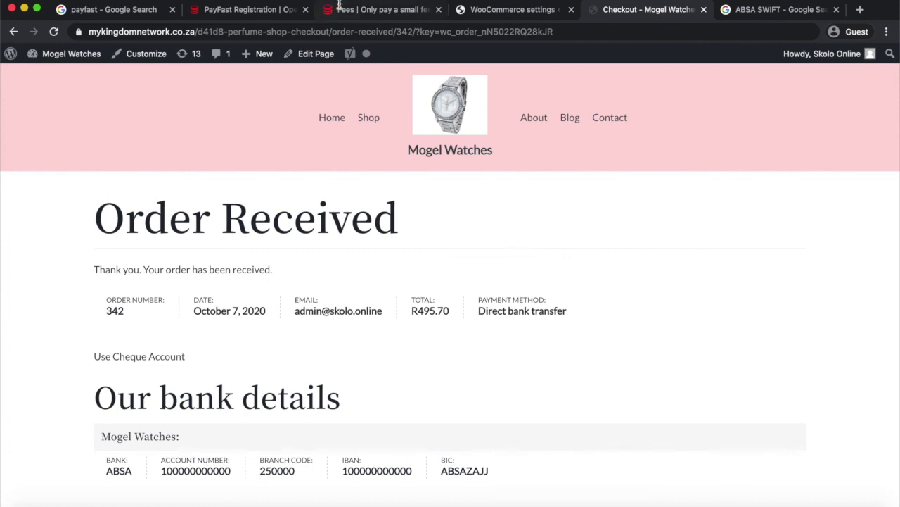
left_click(363, 12)
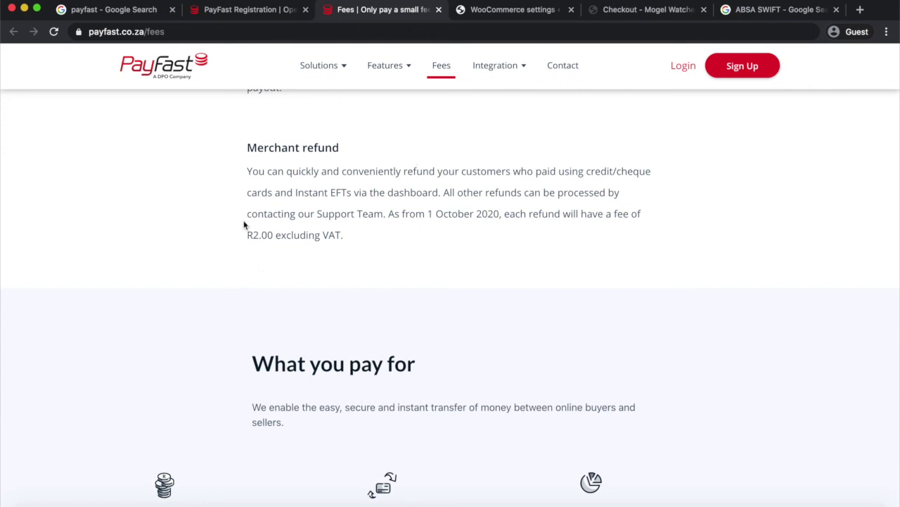
Highlight the R2.00 excluding VAT merchant refund fee and scroll back to the top.
left_click_drag(247, 234, 349, 238)
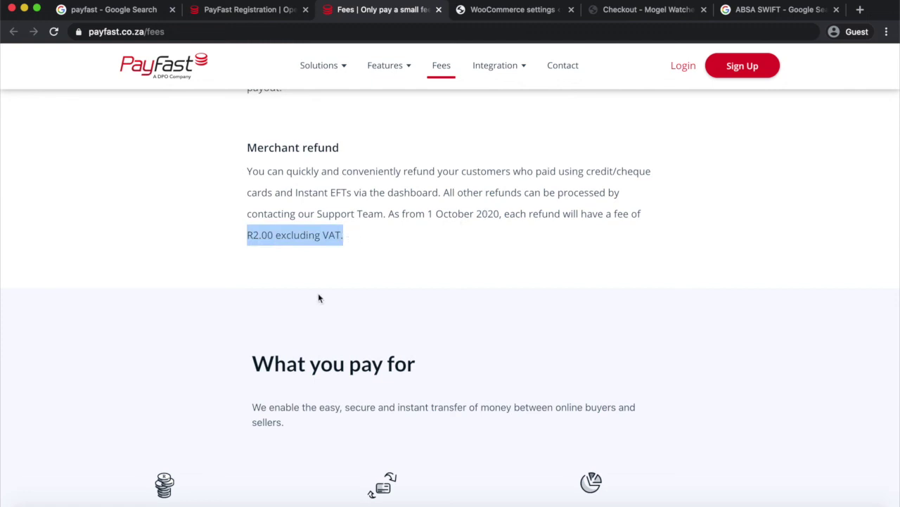
scroll(372, 237, "up", 2)
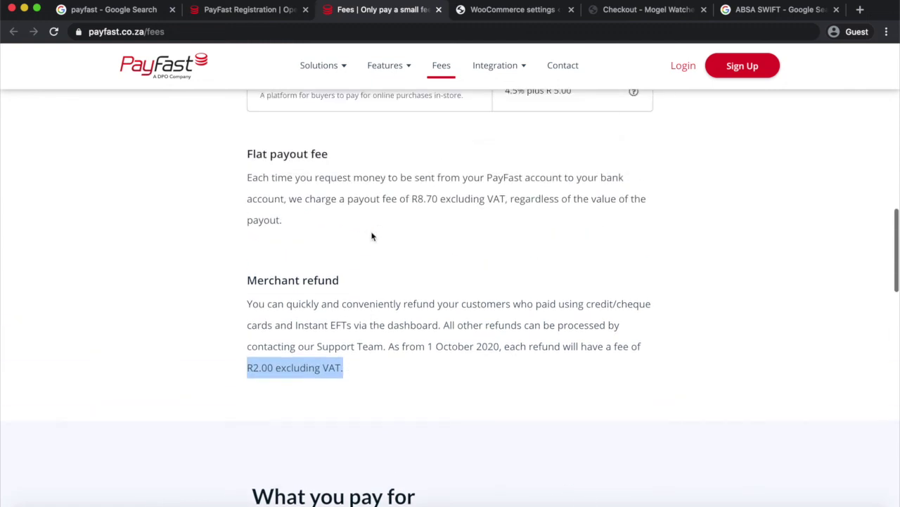
scroll(372, 236, "up", 5)
scroll(372, 236, "up", 10)
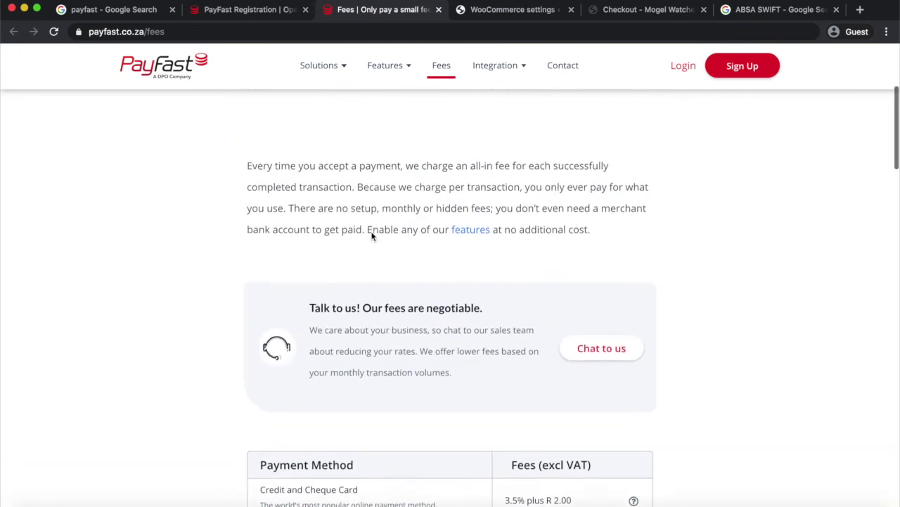